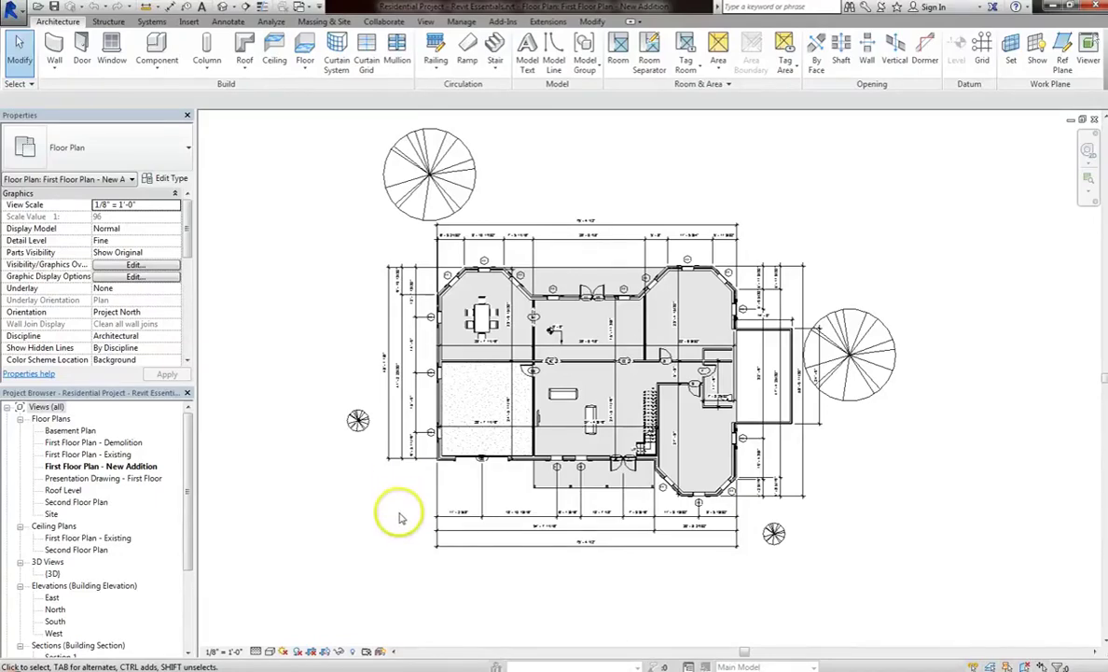
Step: Turn on the sun path in the First Floor Plan - New Addition view, using the specified project location, date and time
click(284, 653)
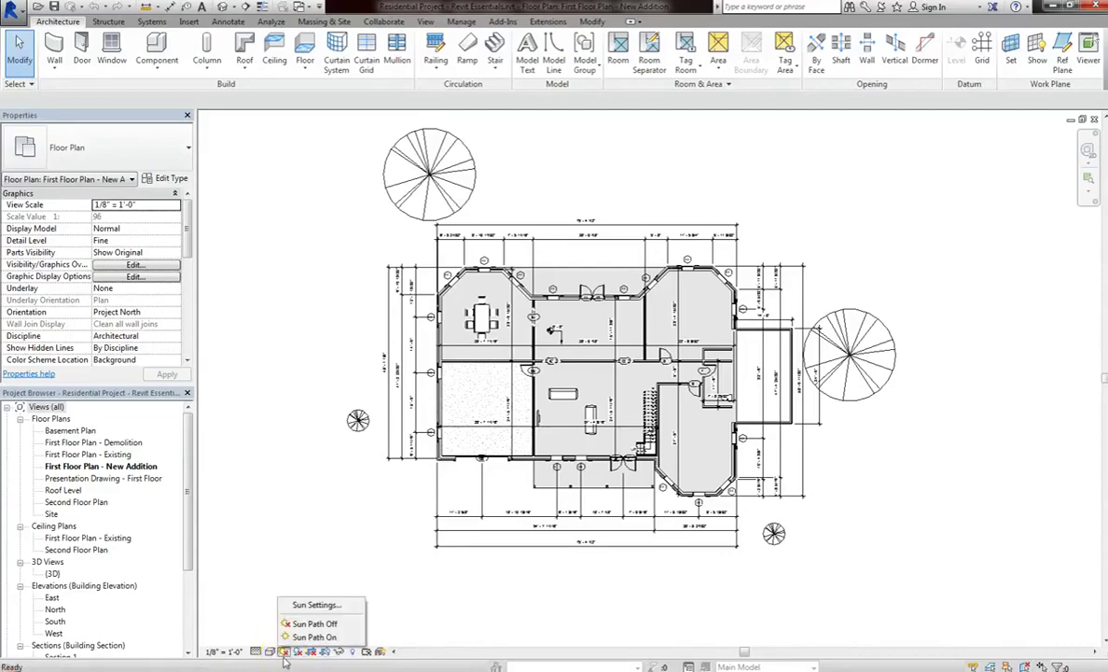
click(315, 563)
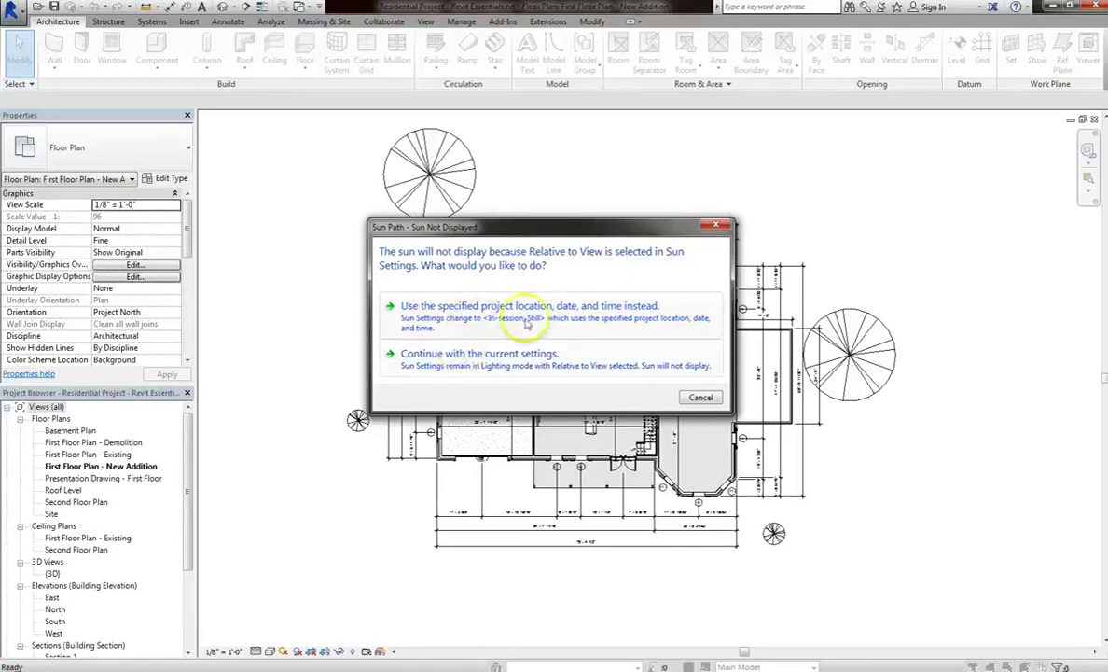
click(484, 315)
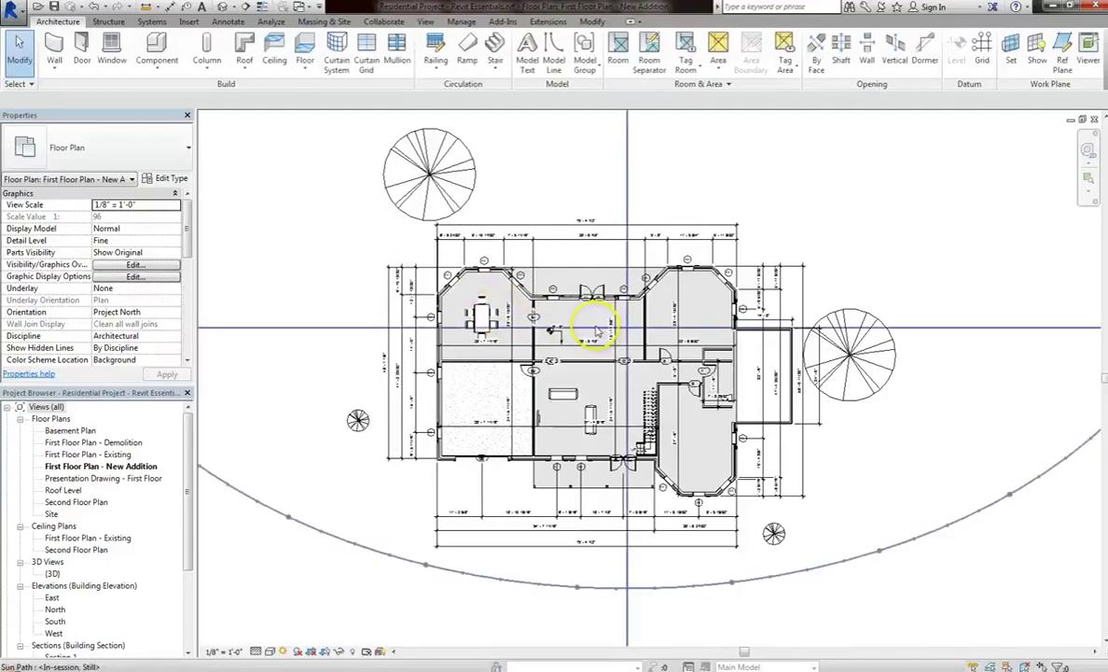
scroll(550, 552, down, 3)
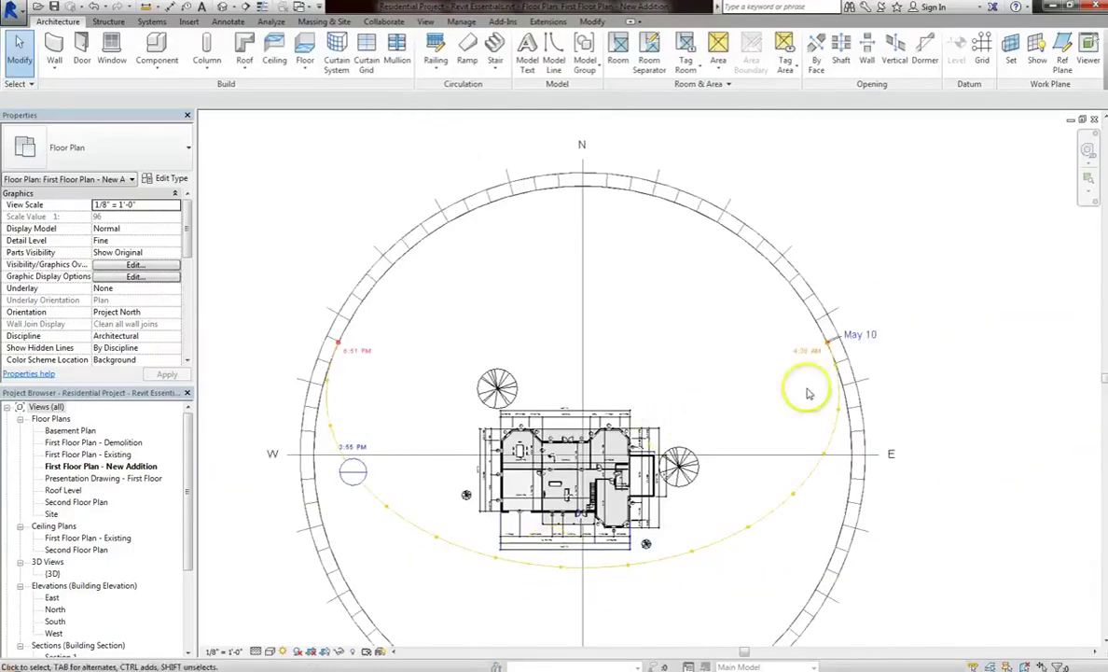
click(824, 318)
middle_drag(675, 567, 666, 482)
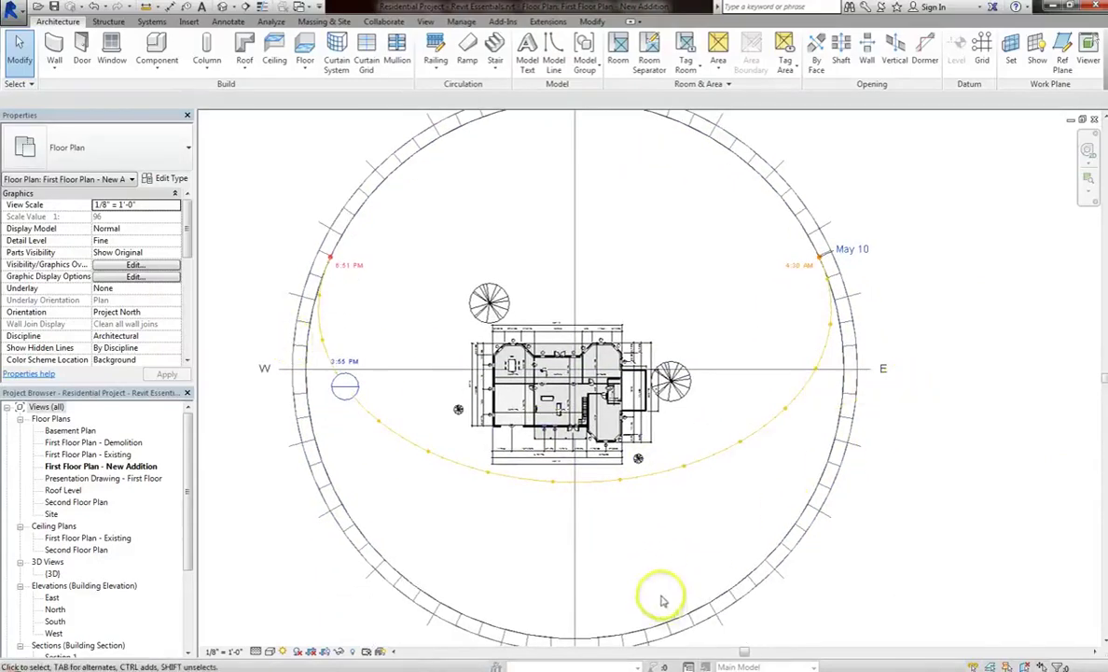
middle_drag(656, 593, 703, 616)
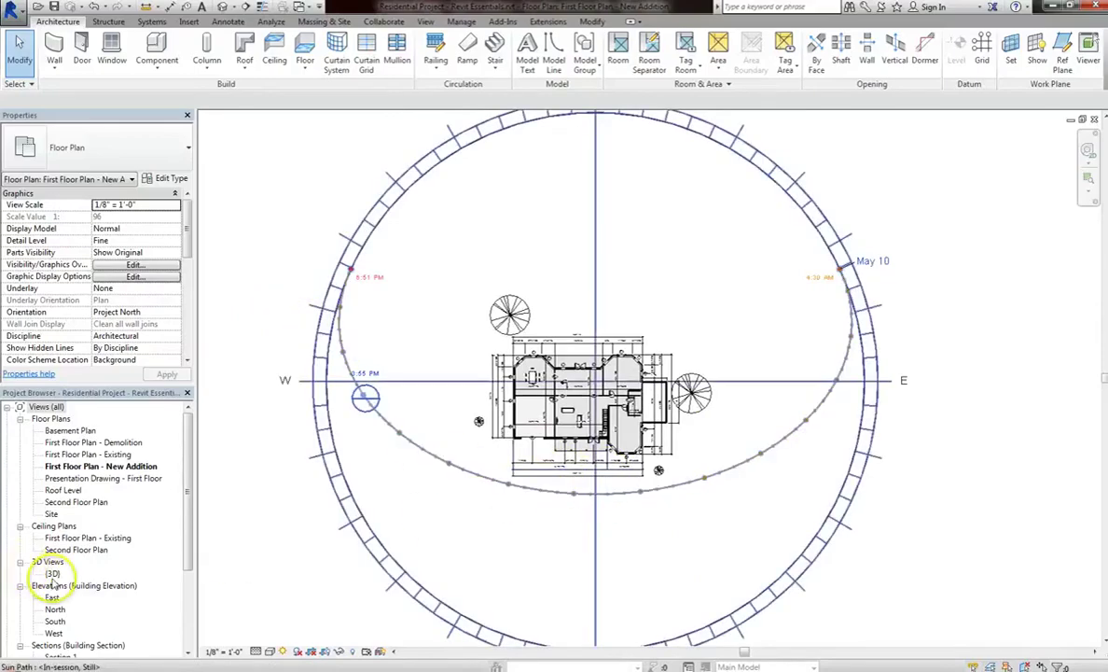
Step: Open the {3D} view and turn on its sun path with the specified project location, date and time
double_click(52, 573)
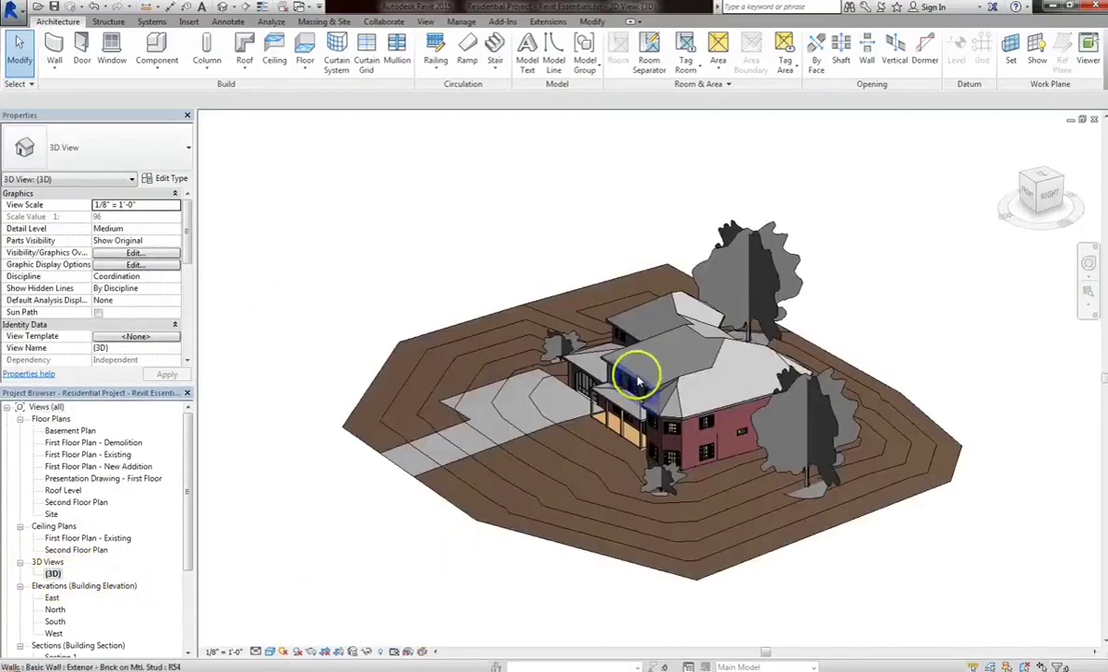
click(283, 651)
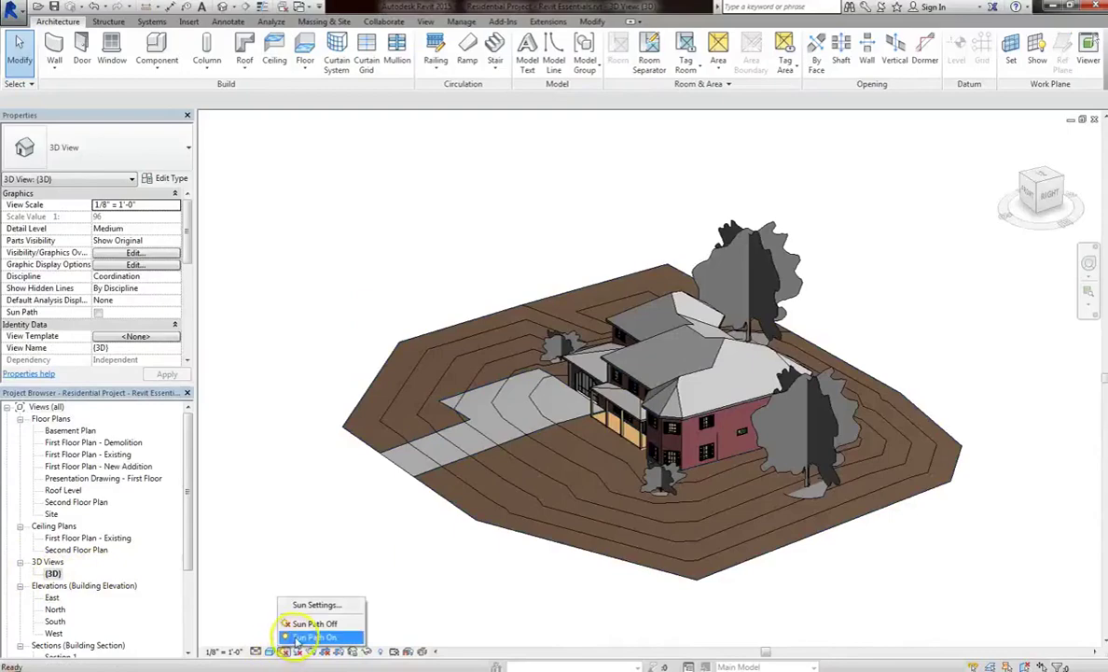
click(296, 637)
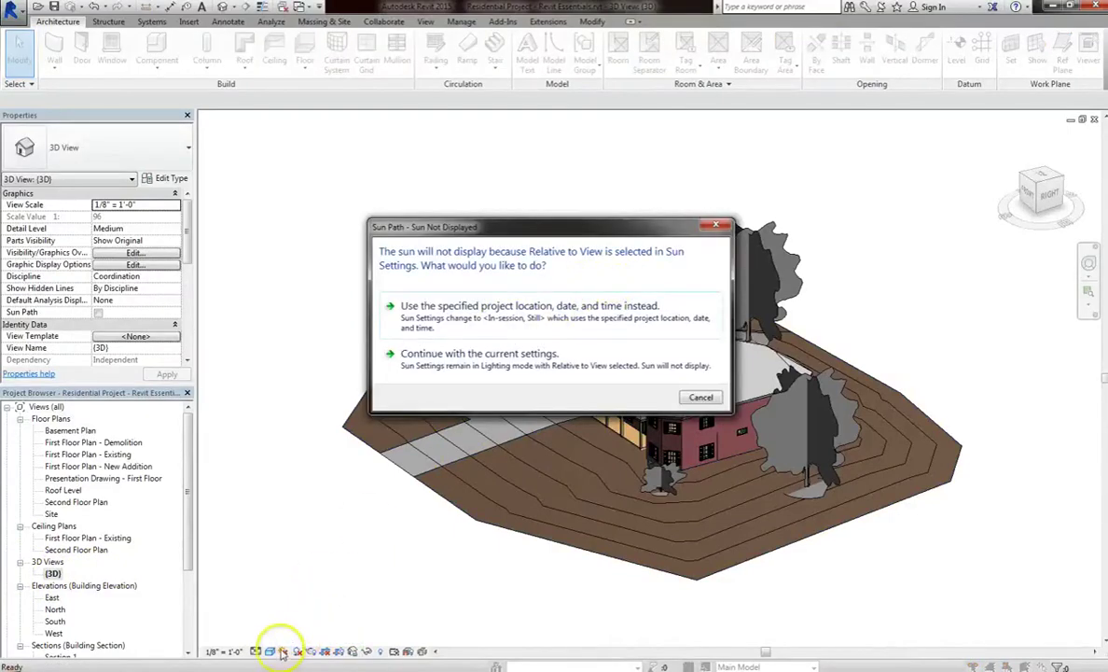
click(579, 315)
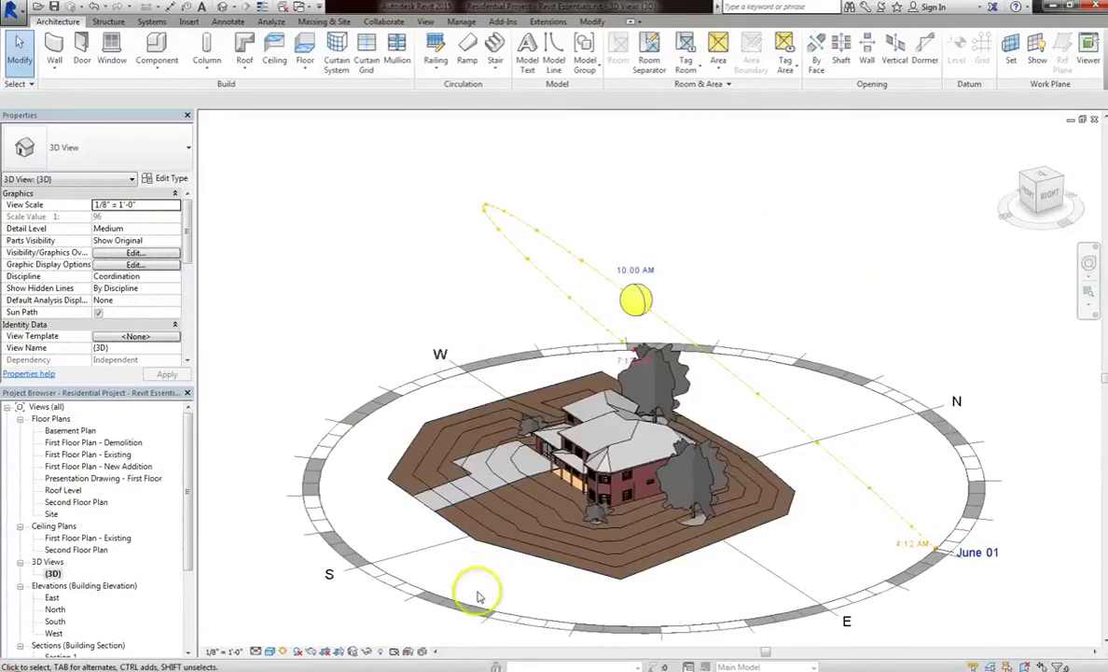
shift+middle_drag(440, 550, 338, 662)
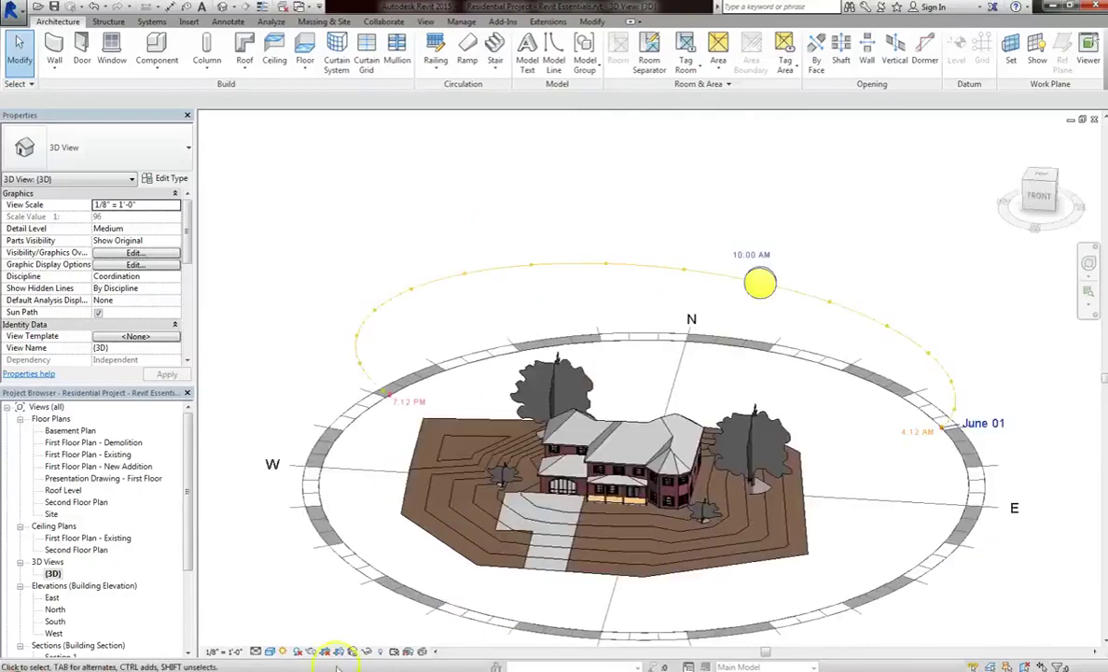
Step: Turn on shadows in the 3D view of the house
click(270, 653)
click(289, 599)
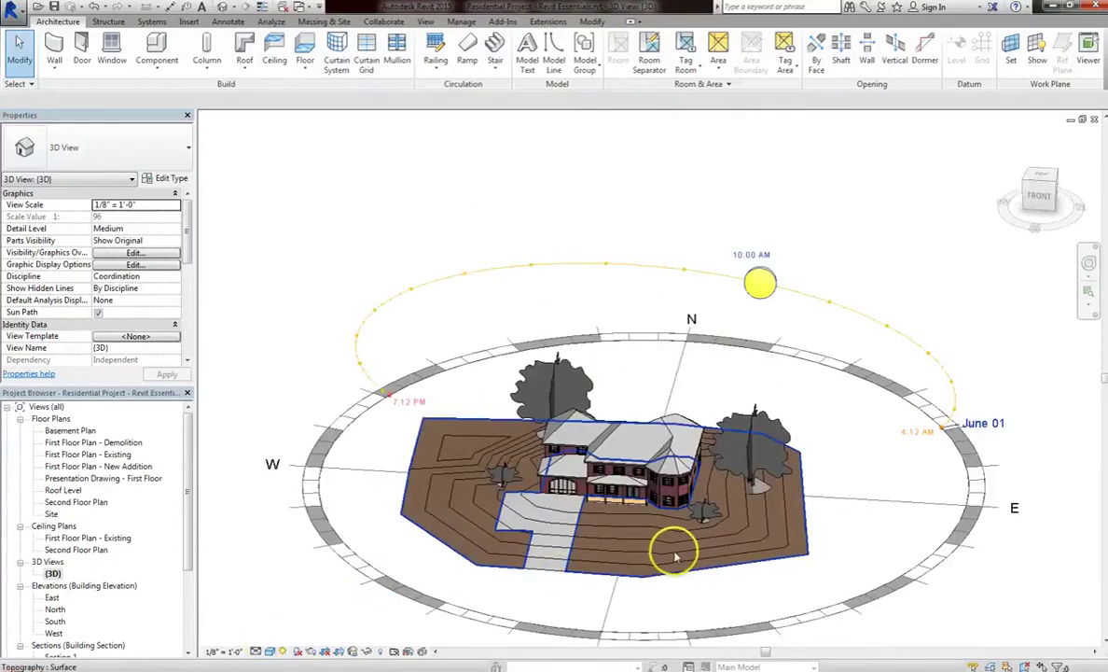
scroll(717, 607, up, 2)
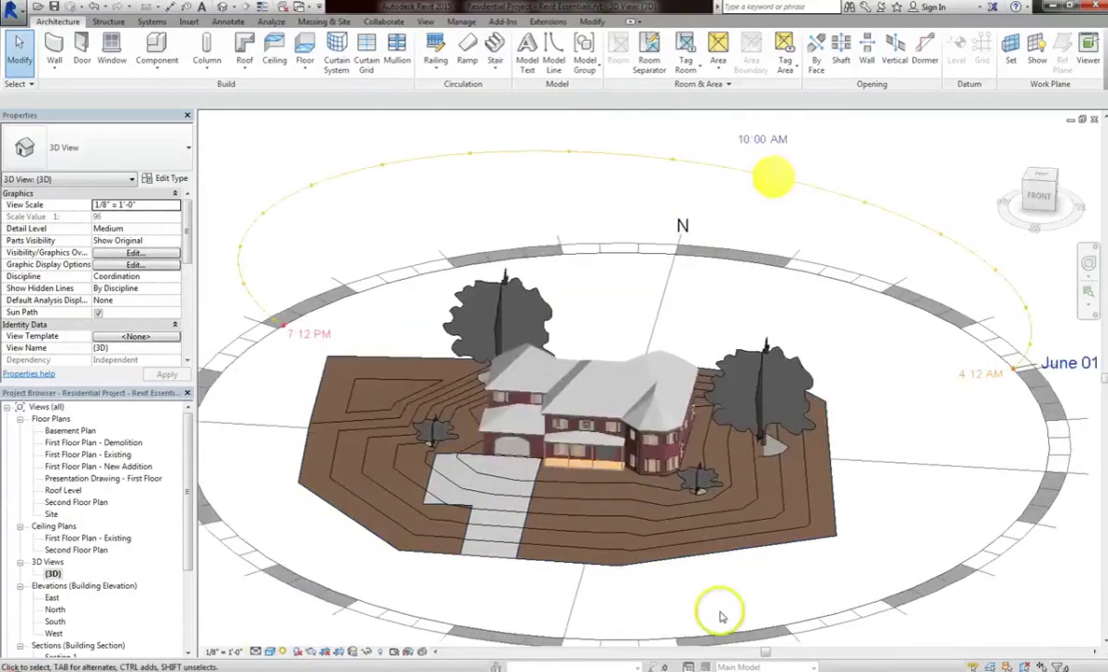
click(295, 652)
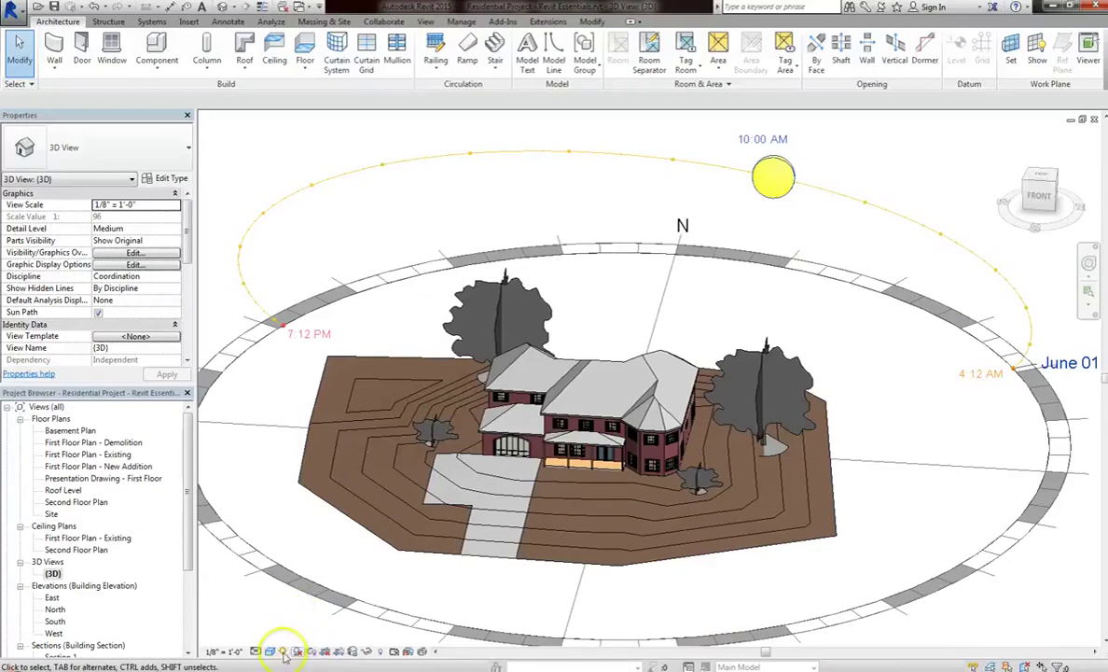
click(298, 654)
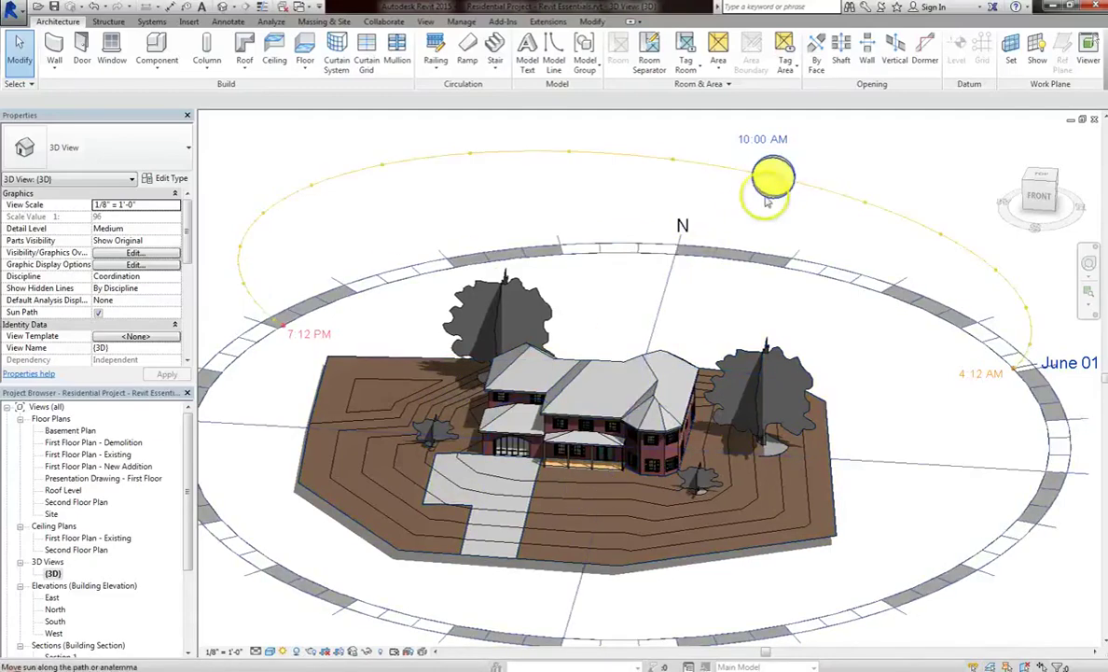
Step: Move the sun along its daily path to 12:15 PM, and set its time to 3:15 PM
drag(774, 200, 546, 160)
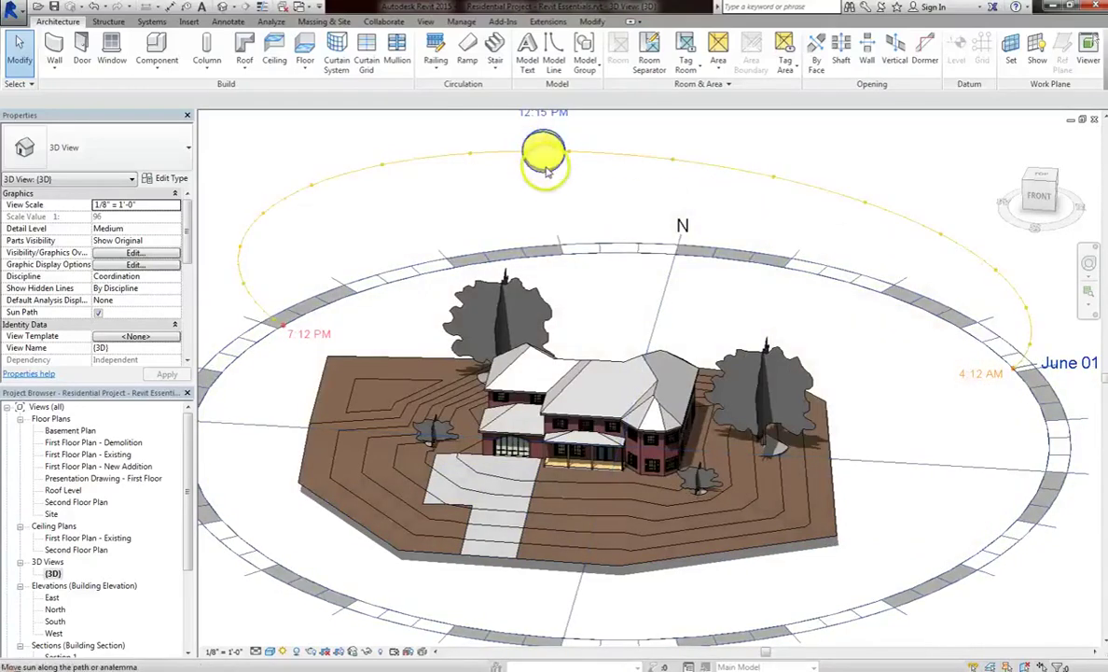
middle_drag(611, 307, 632, 349)
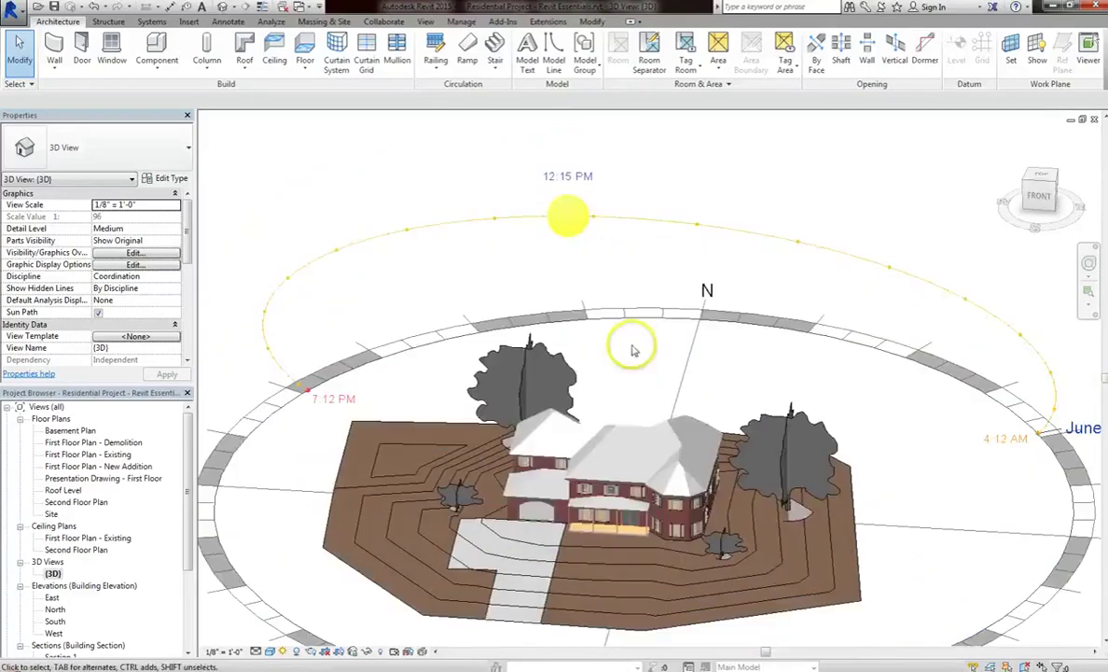
click(552, 181)
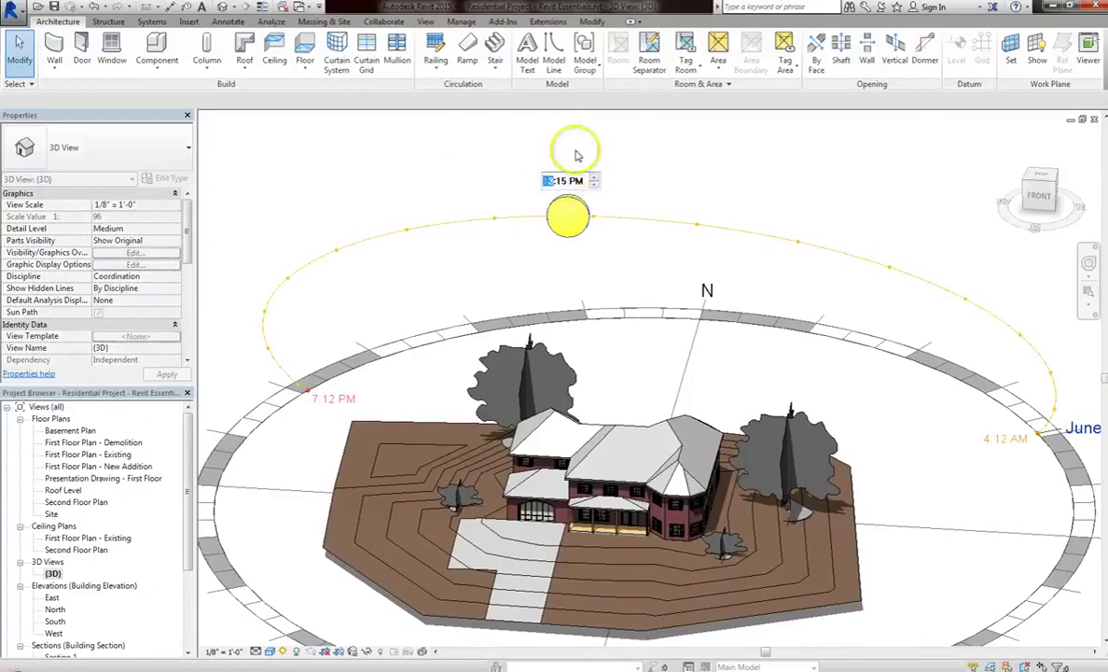
key(Return)
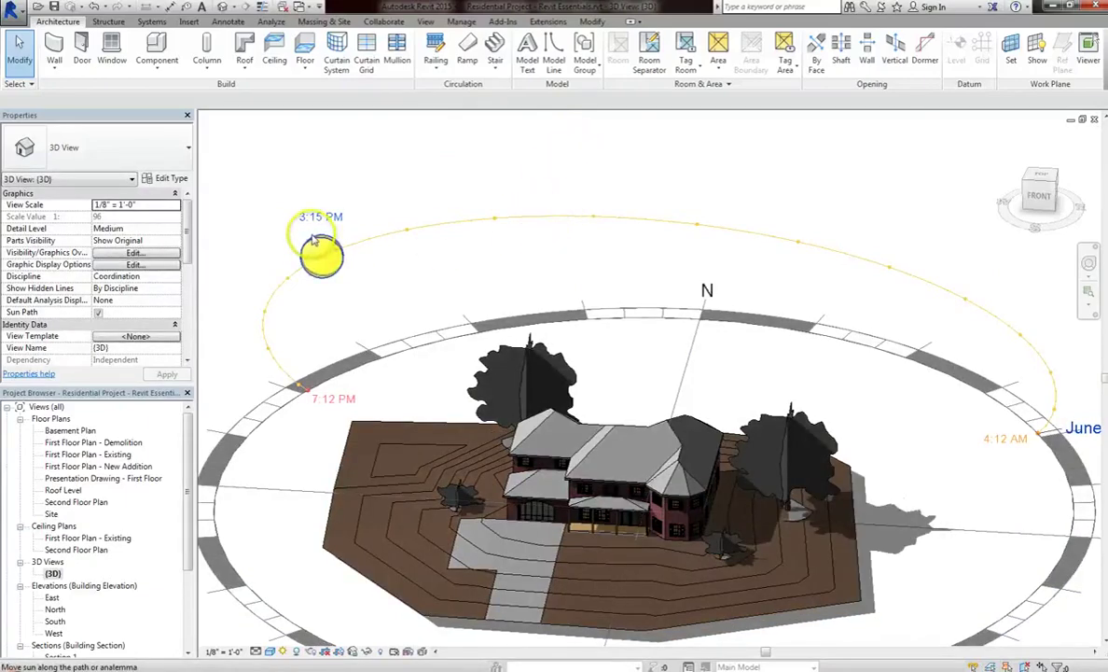
Step: Open the date on the sun path for editing
scroll(550, 289, down, 2)
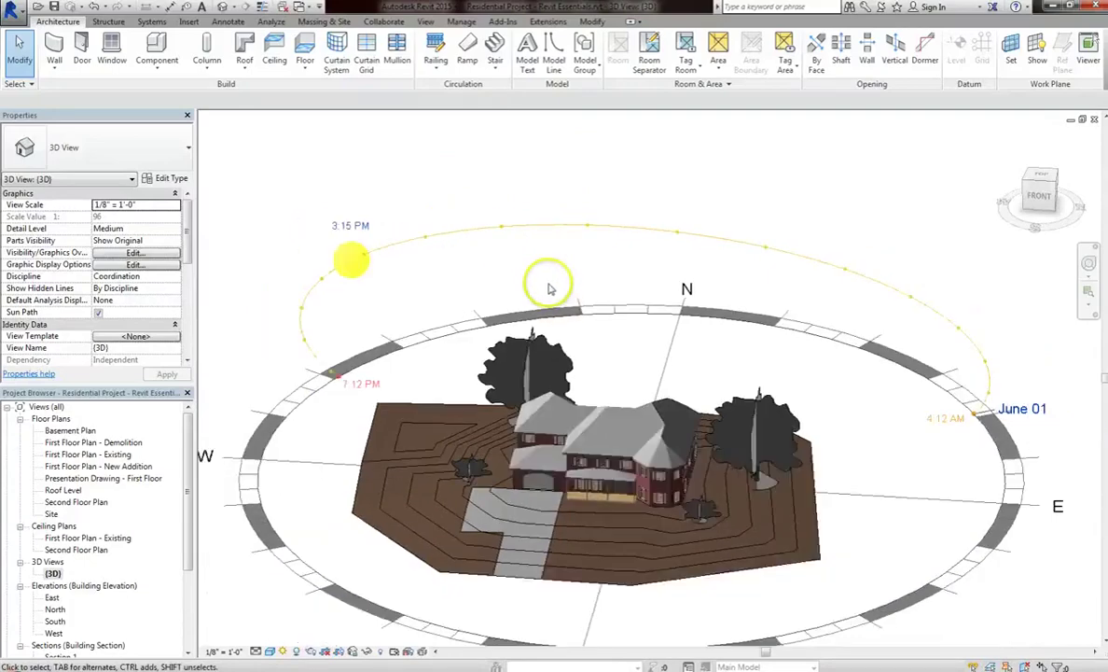
click(1030, 411)
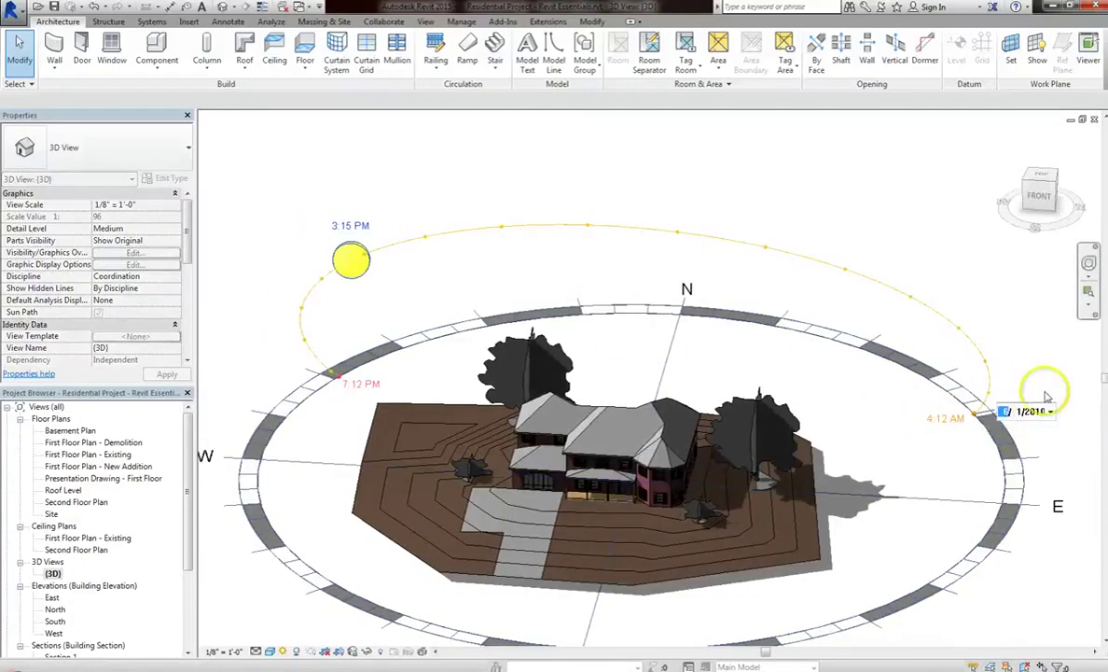
click(1046, 386)
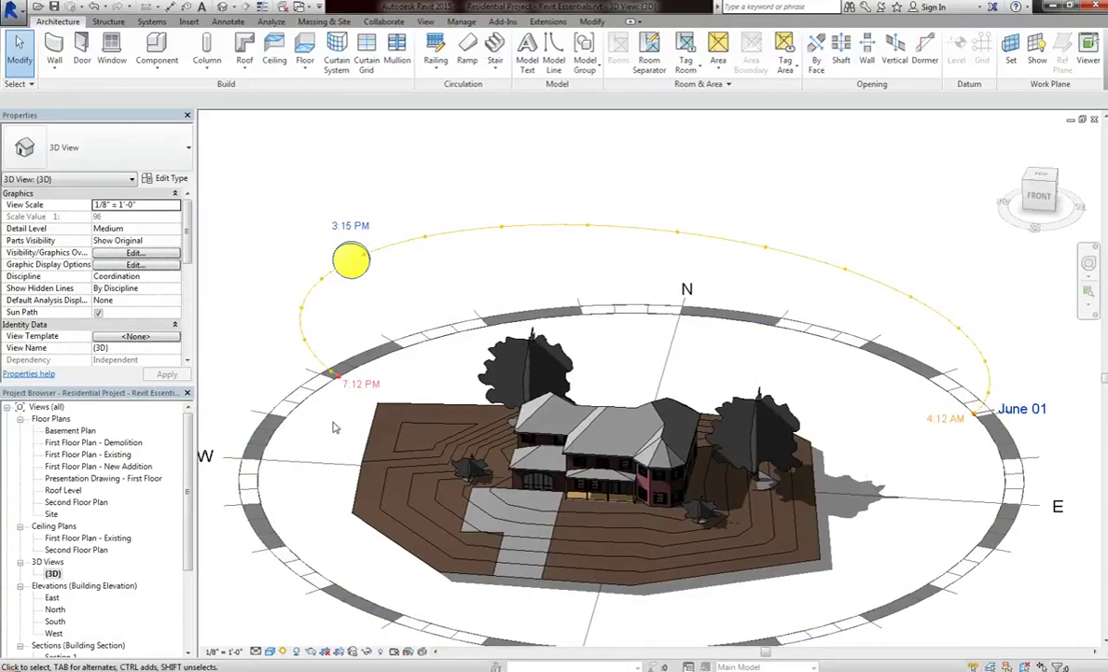
Step: Open the Sun Settings and review the Single Day solar study presets, including the solstice and Spring Equinox studies
click(283, 653)
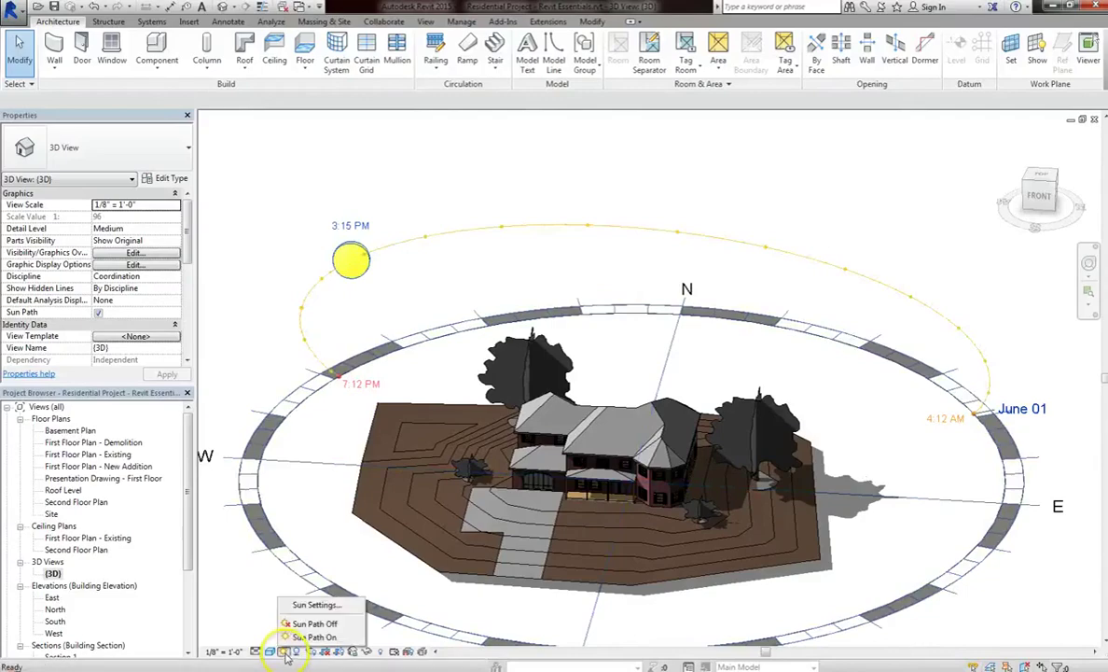
click(315, 607)
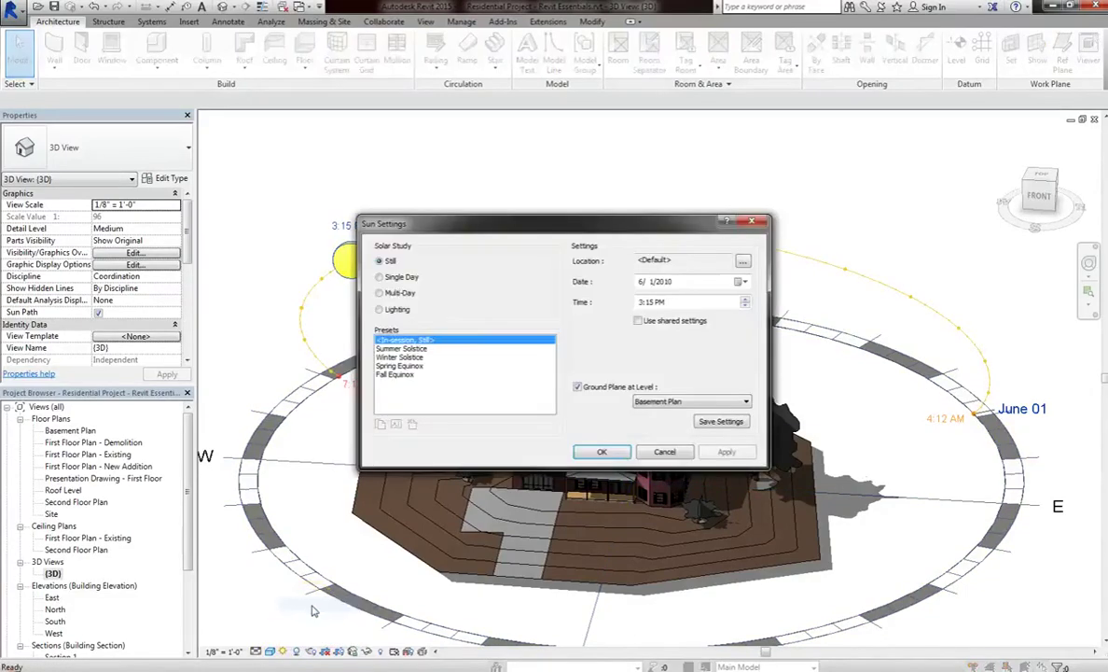
click(392, 278)
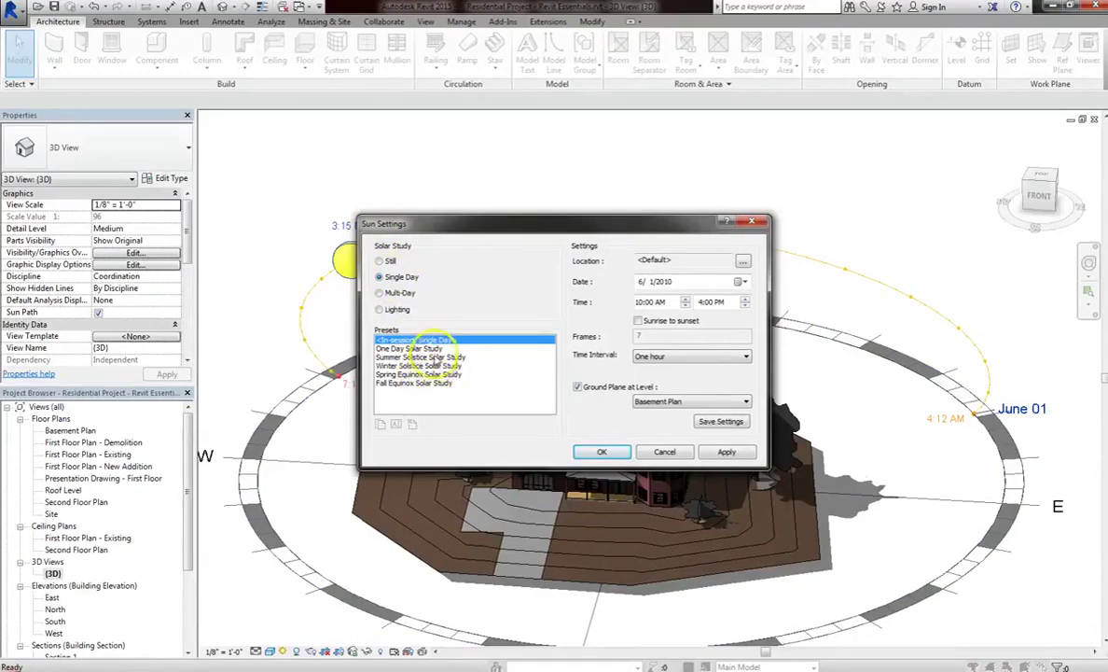
click(411, 348)
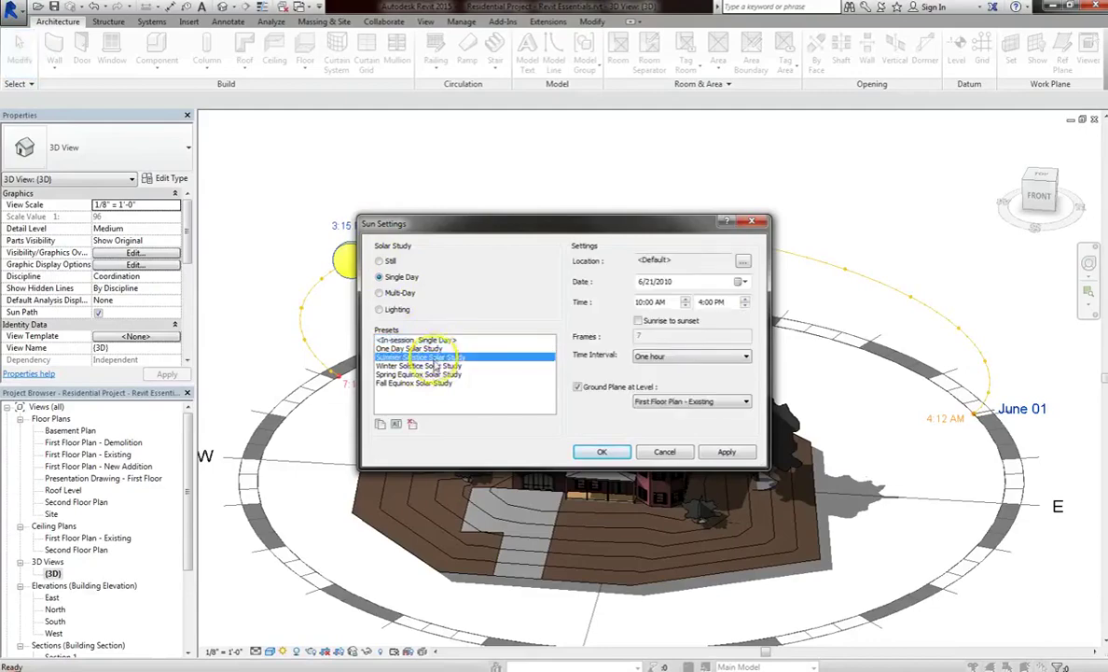
click(420, 364)
click(434, 374)
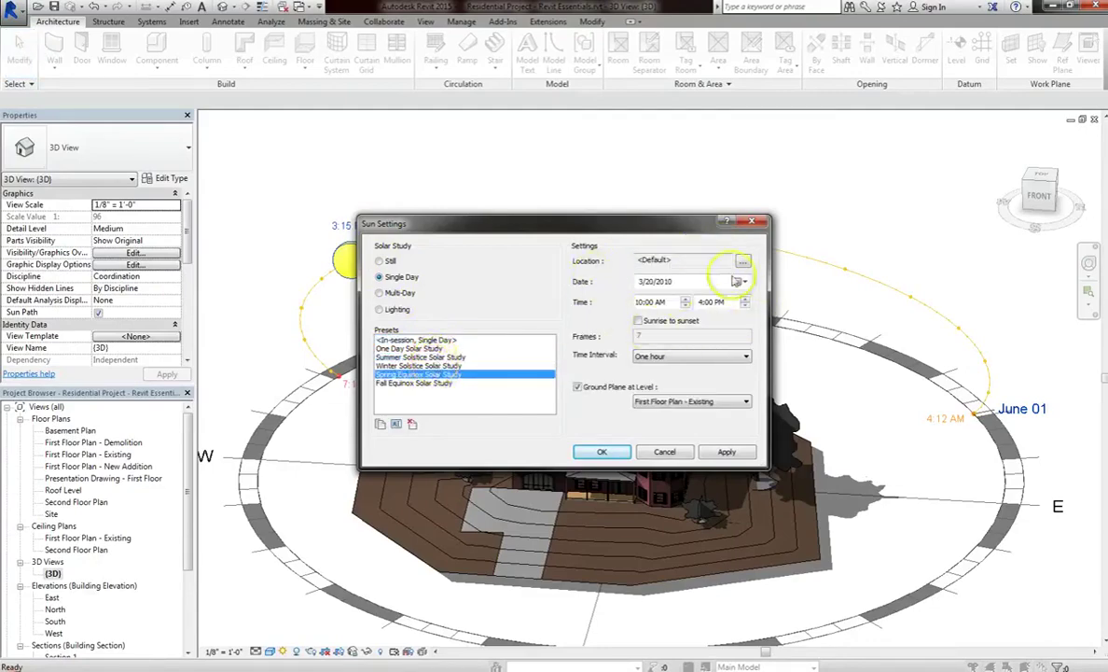
Step: Review the Multi-Day solar study presets, including the spring and fall studies, and the Lighting options
click(380, 293)
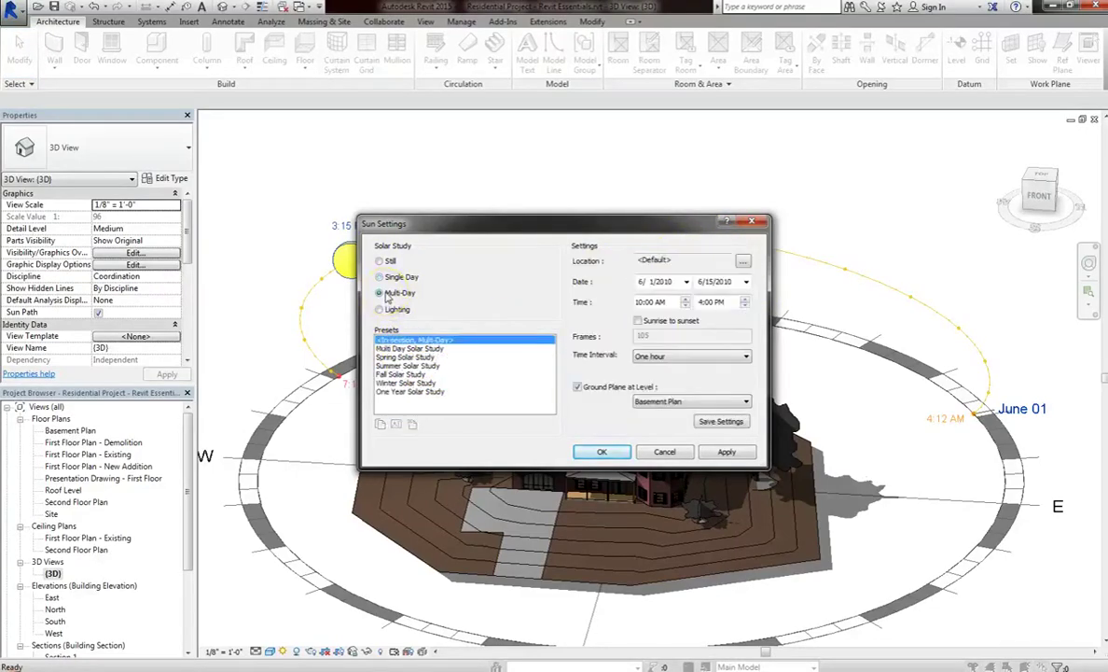
click(393, 350)
click(398, 358)
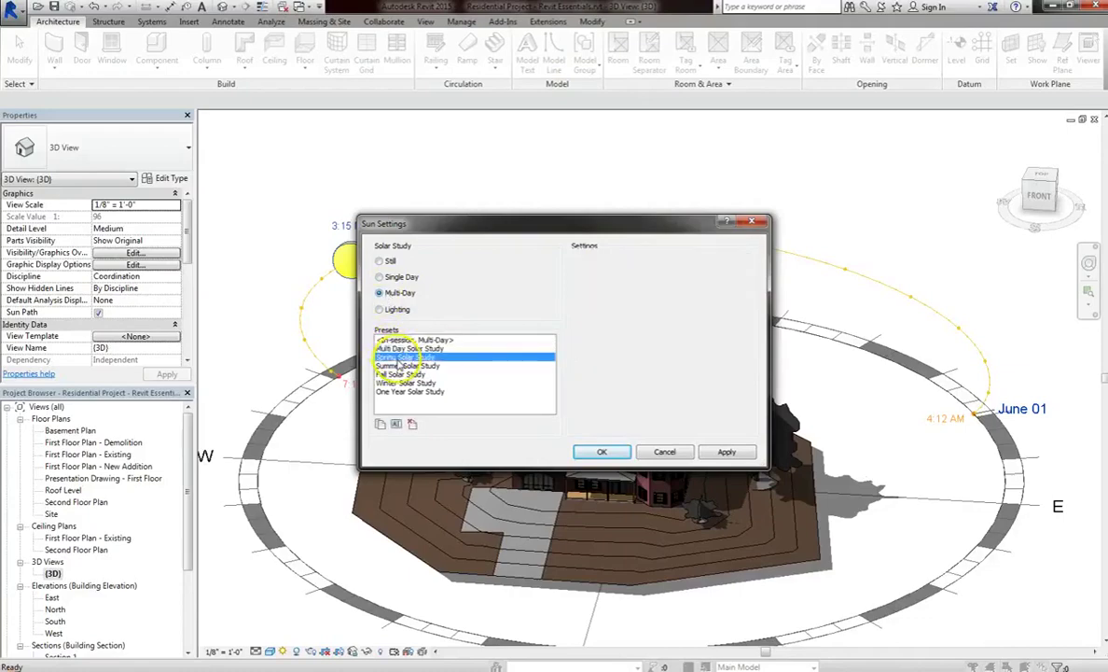
click(401, 374)
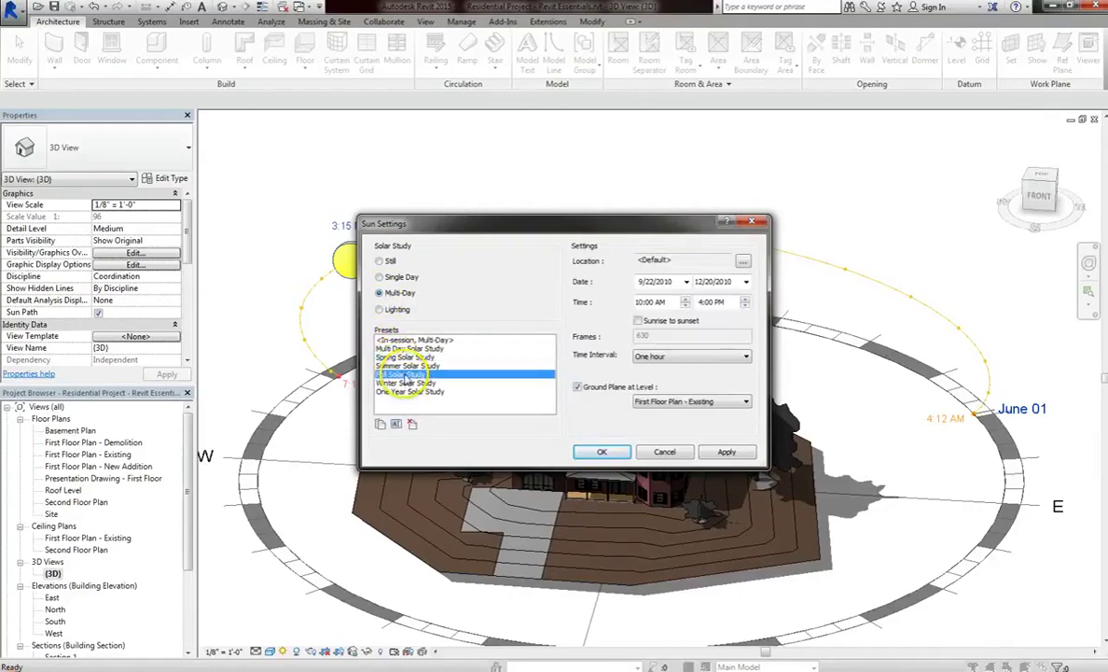
click(393, 314)
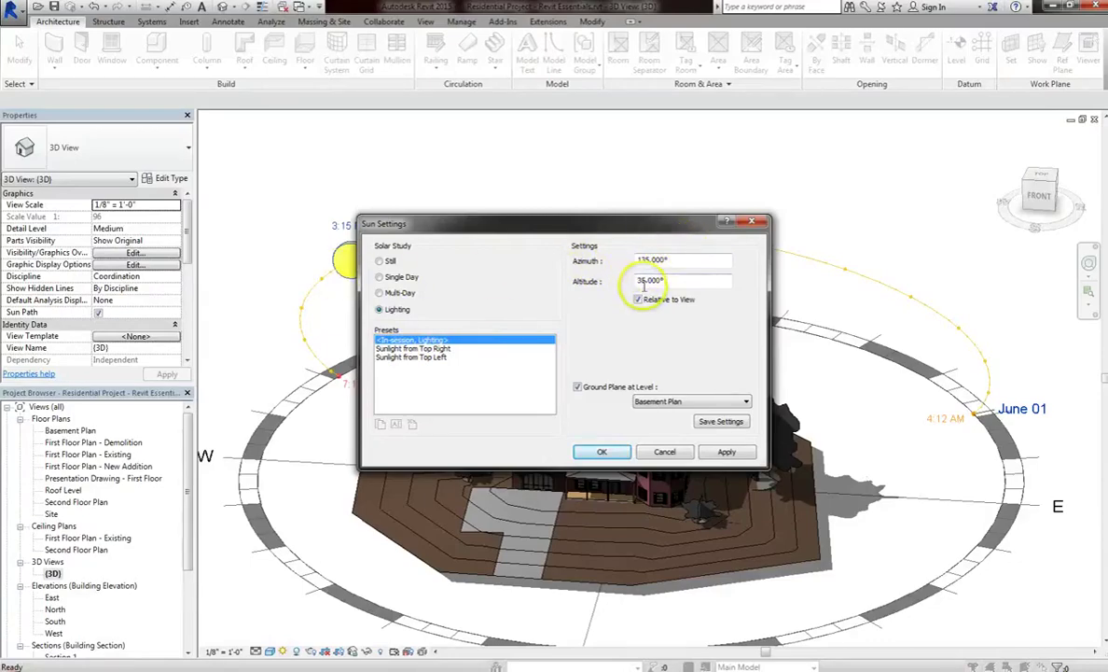
Step: Switch to the Still solar study, set the project location to Florida by address search, and apply it
click(379, 261)
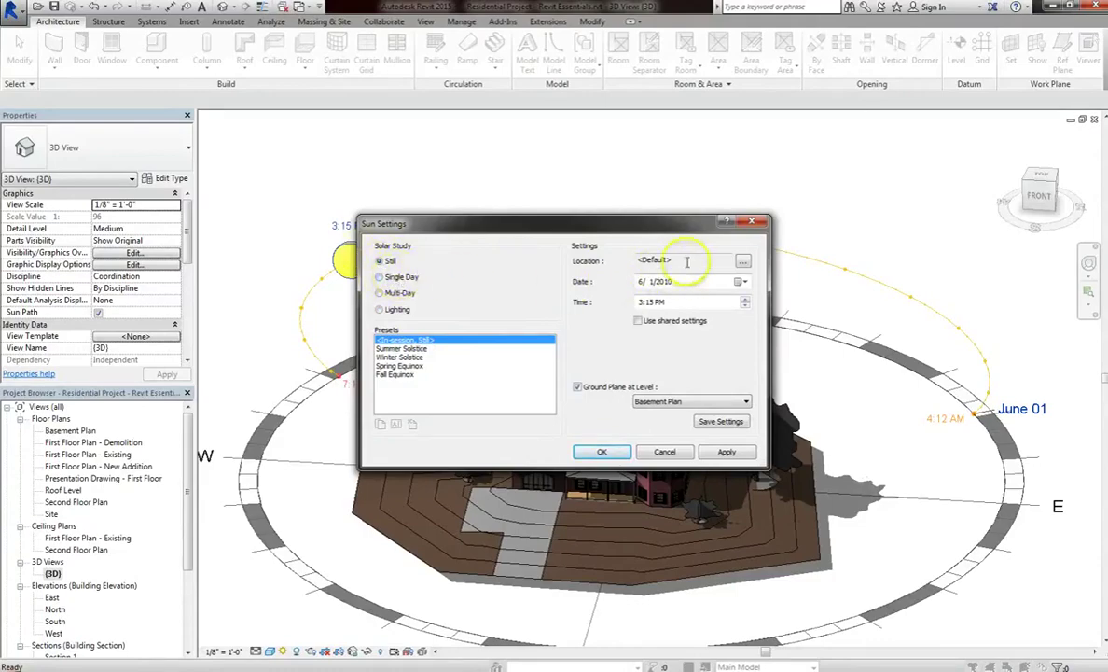
click(743, 264)
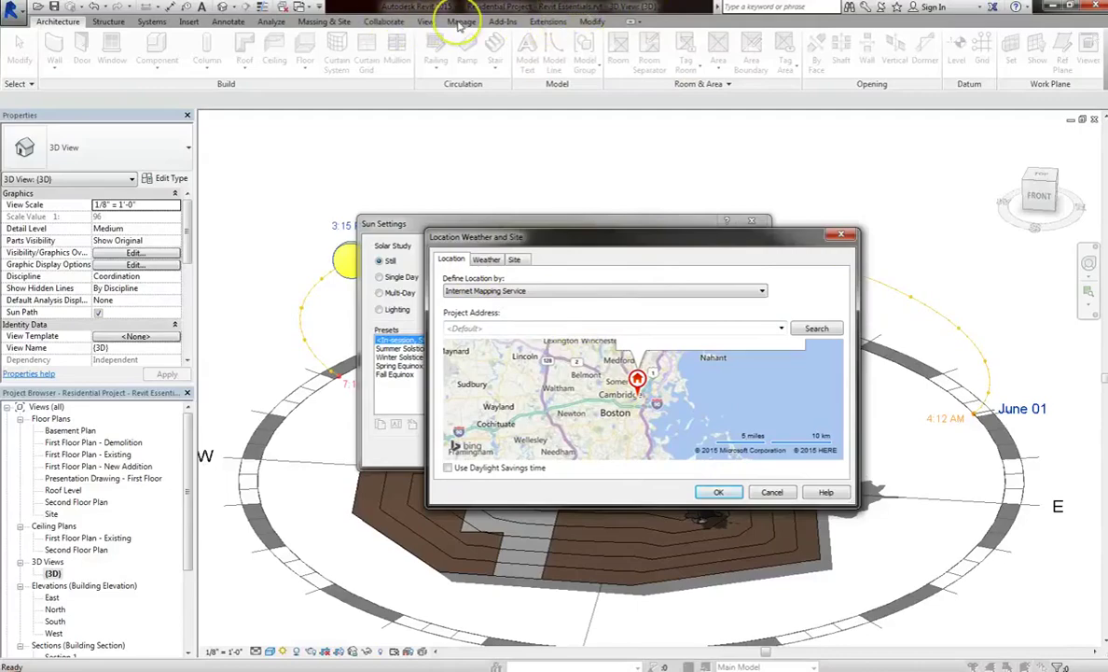
click(508, 325)
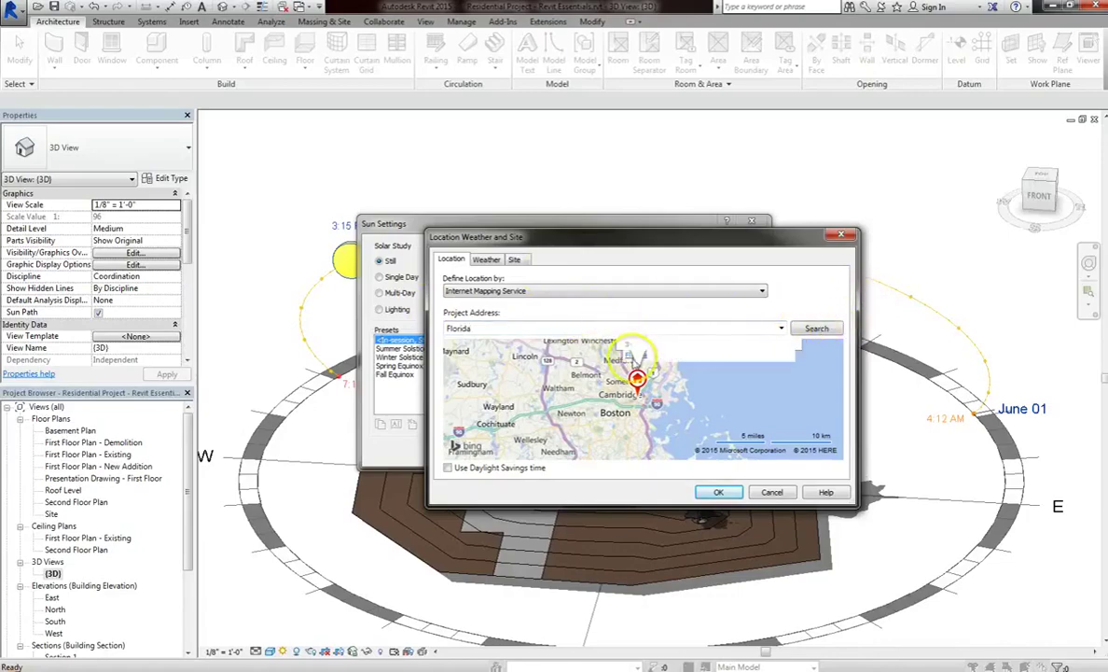
drag(696, 230, 693, 80)
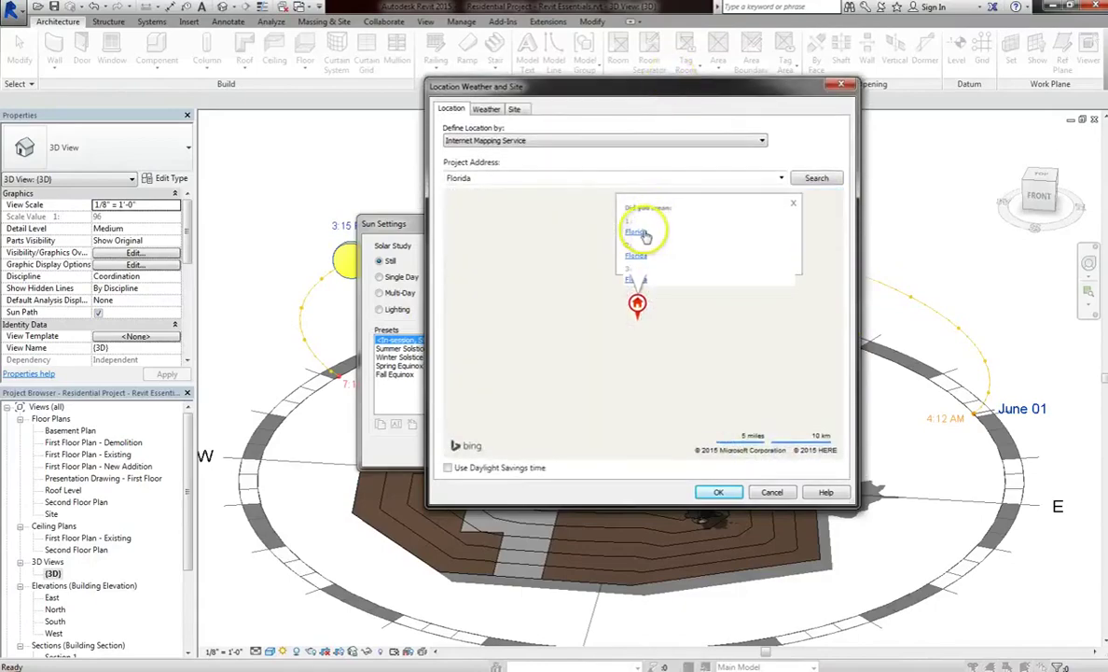
click(642, 232)
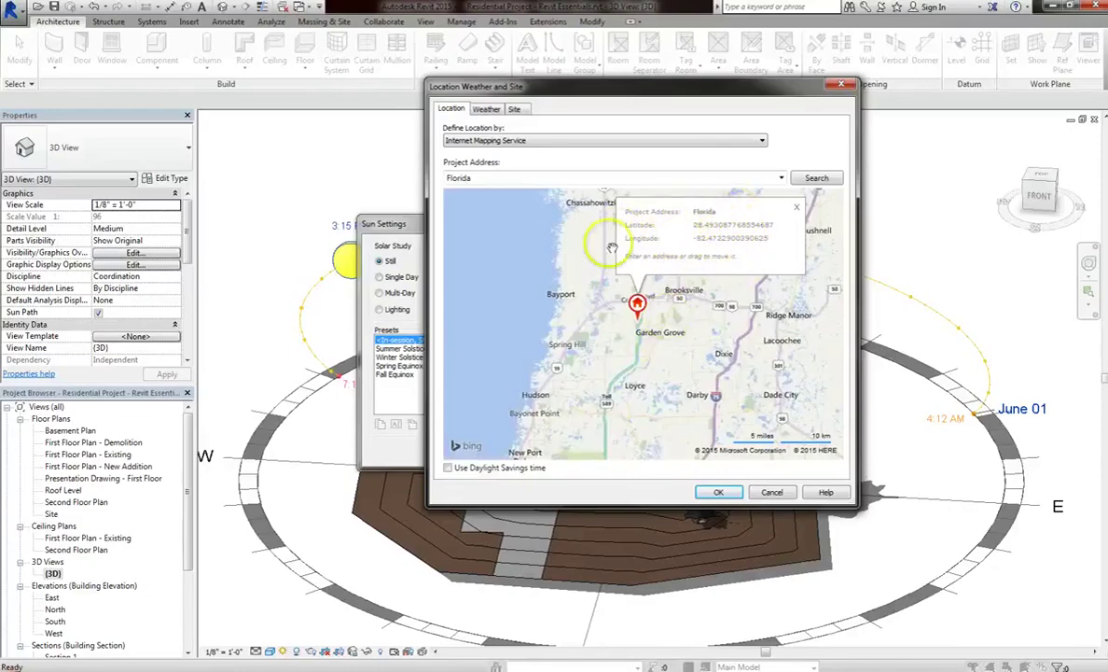
click(719, 493)
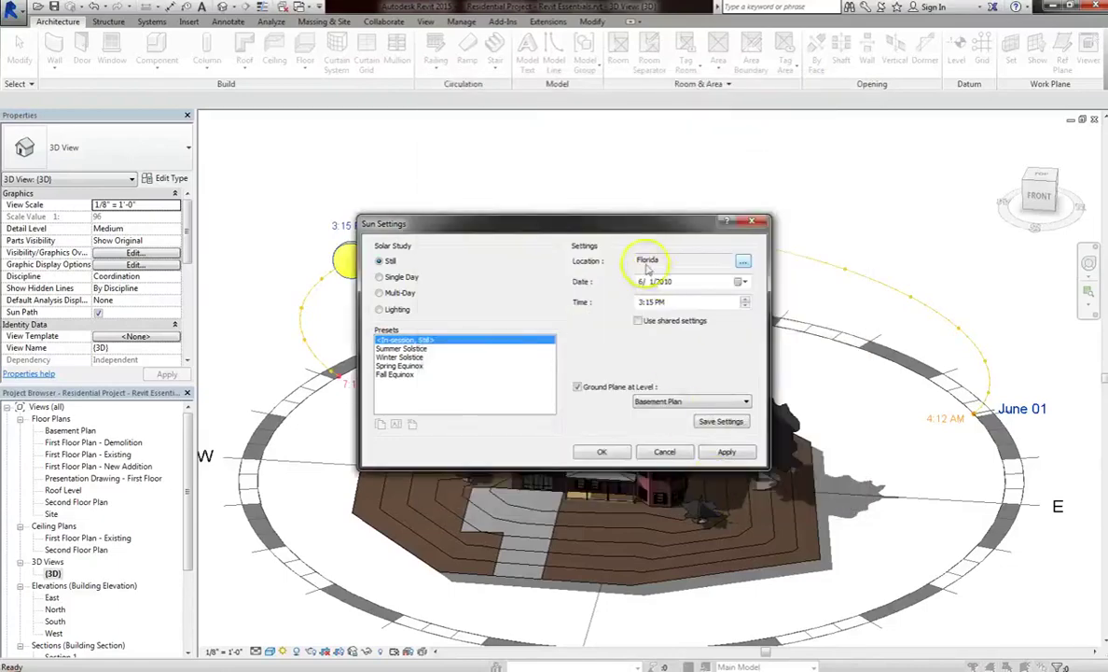
click(733, 454)
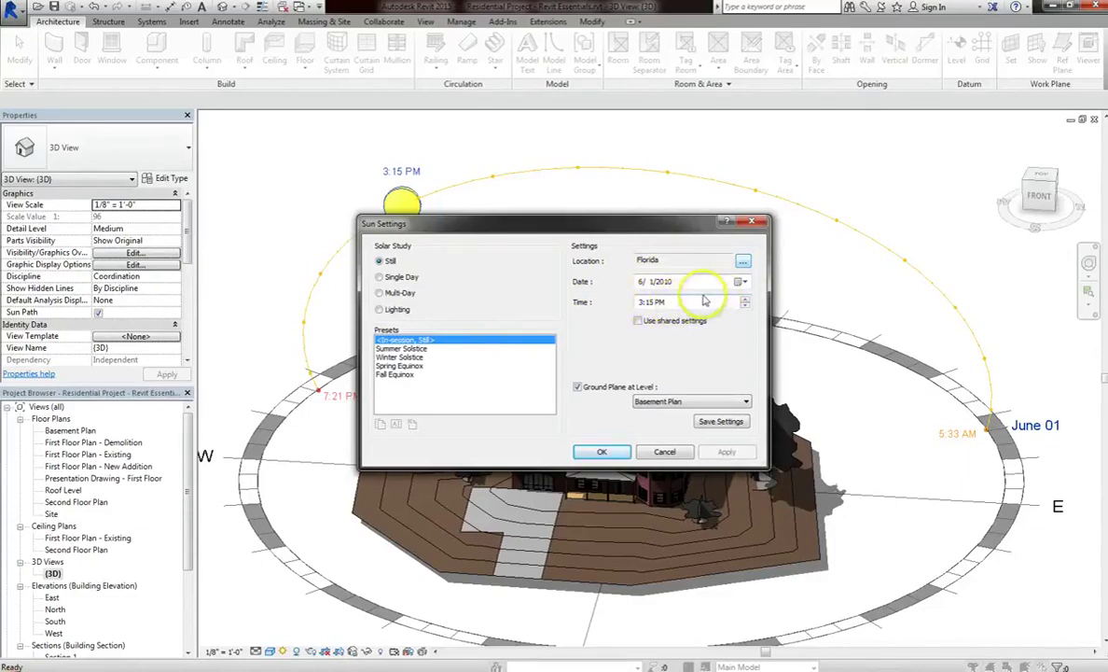
Step: Set the Still solar study's date to 7/29/2010 and apply it
click(739, 282)
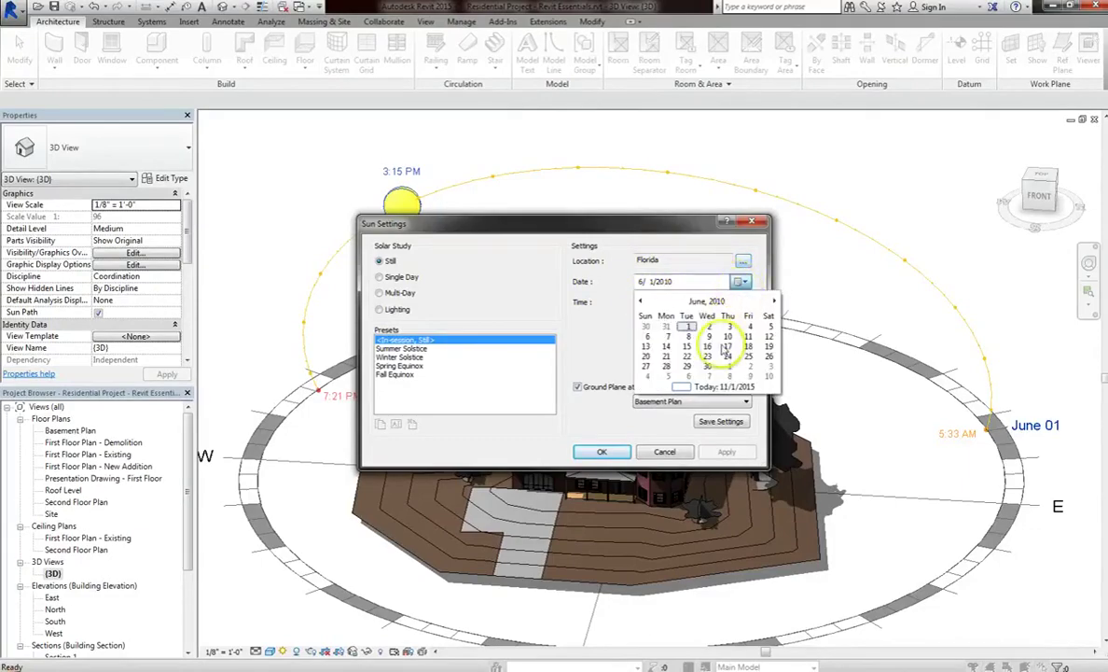
click(773, 301)
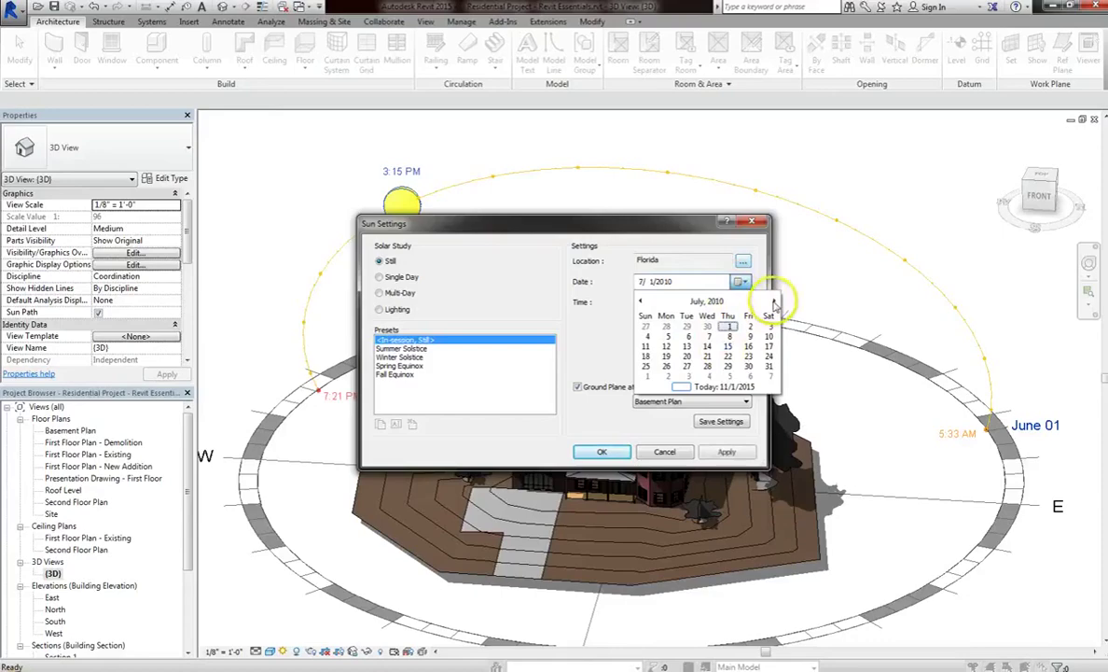
click(727, 366)
click(725, 452)
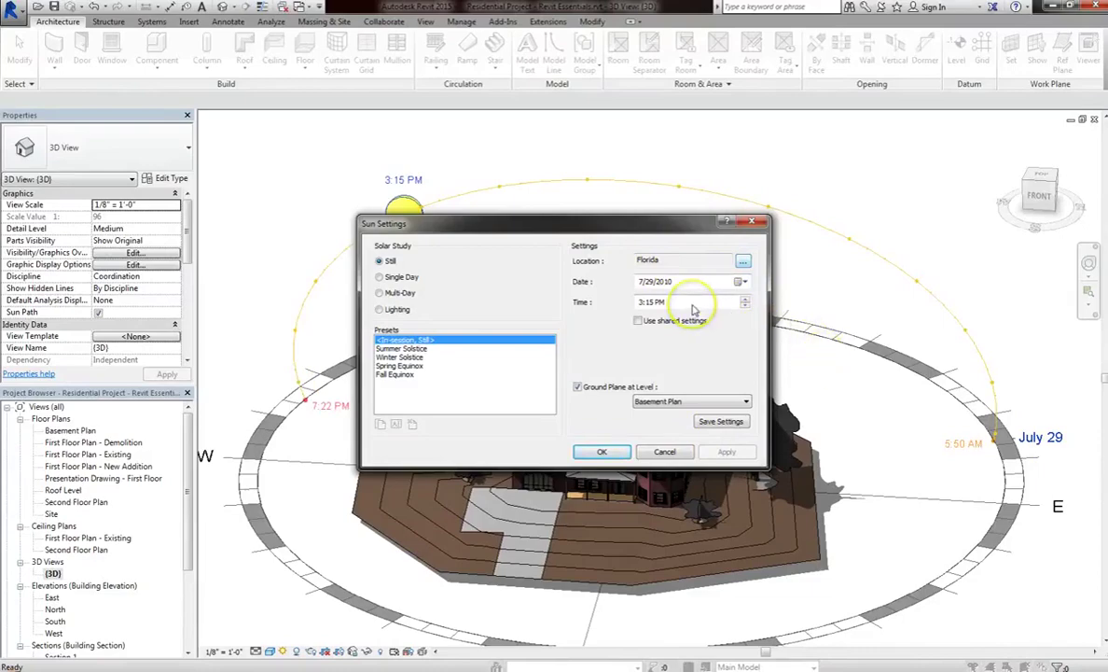
Step: Review the Still solar study presets for the Summer Solstice, Winter Solstice and Spring Equinox
click(398, 357)
click(399, 348)
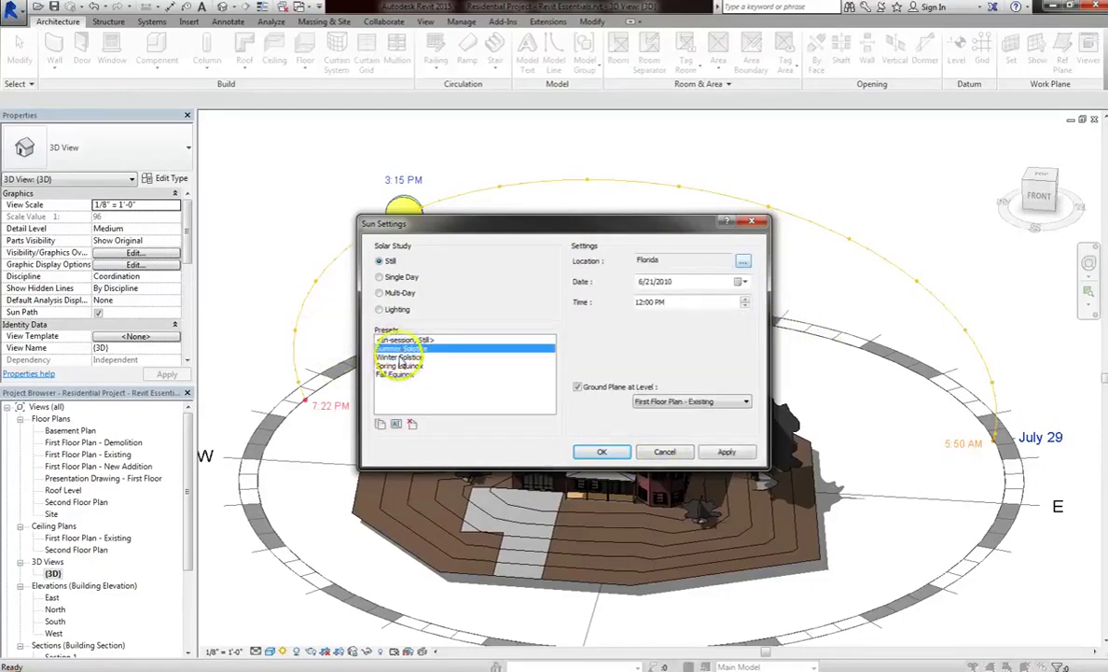
click(413, 358)
click(415, 367)
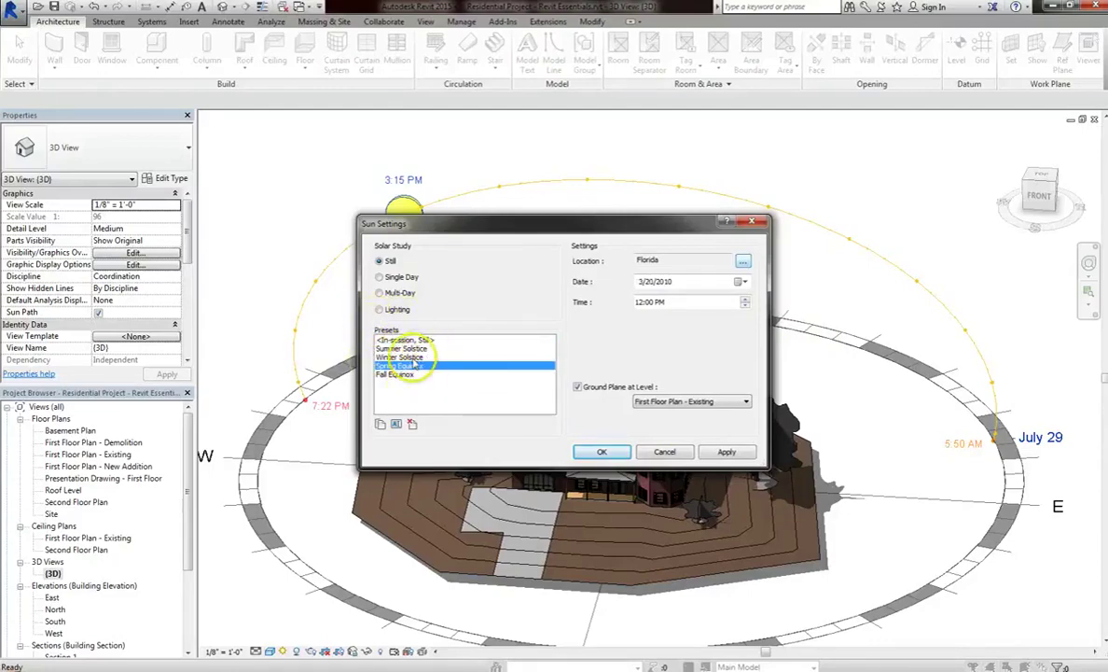
Step: Accept the in-session Single Day solar study and move the sun along its path to 2:00 PM
click(379, 277)
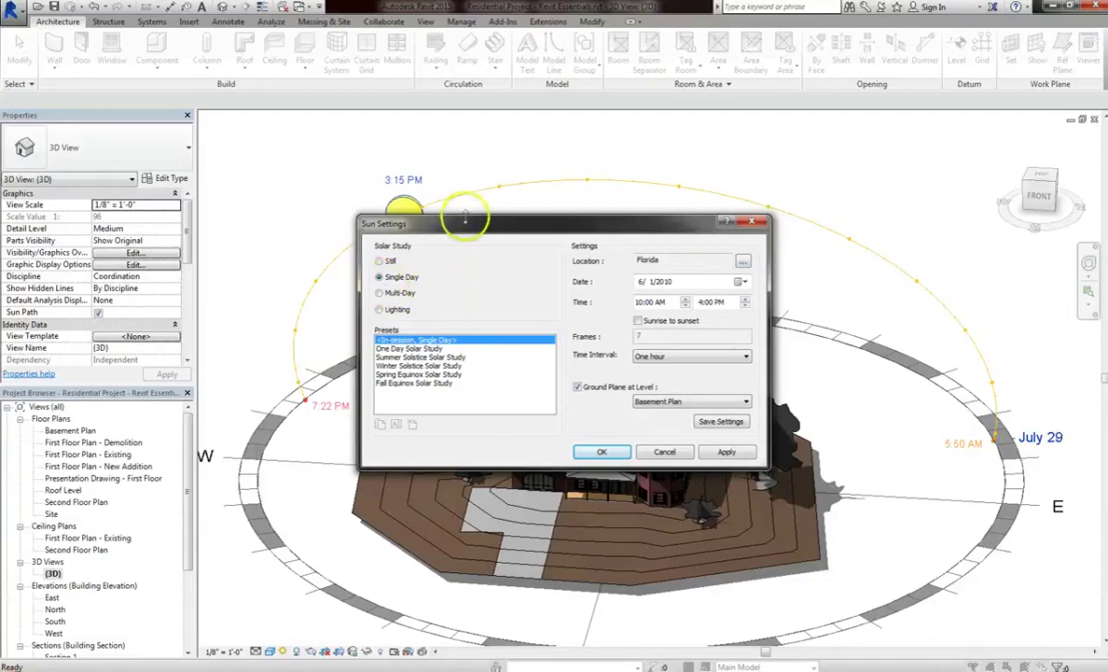
click(410, 292)
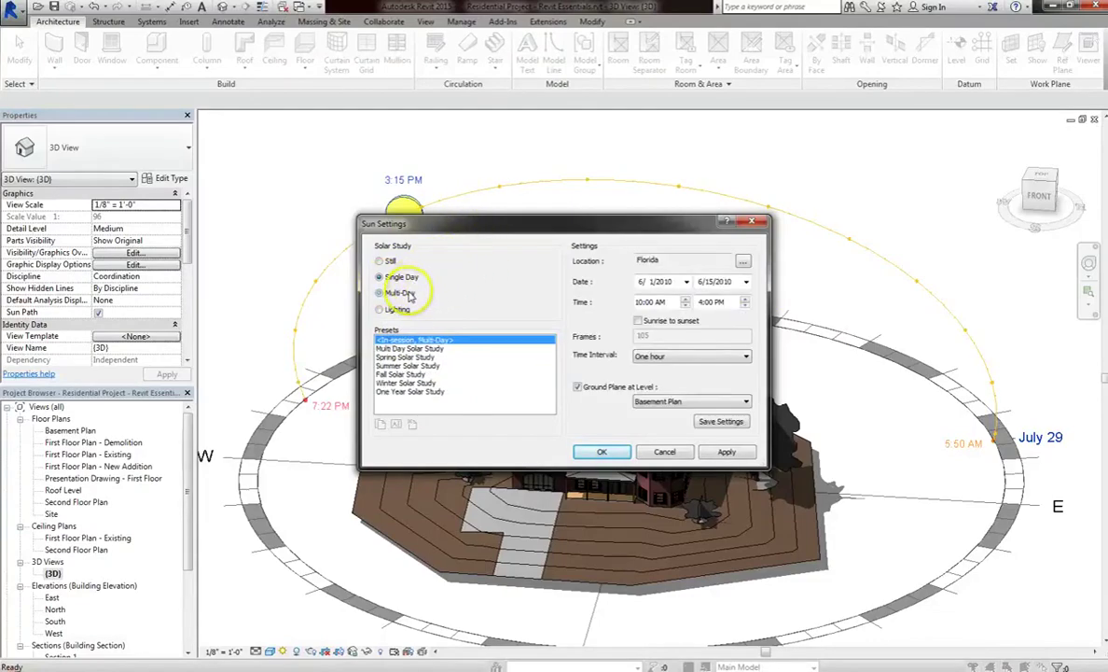
click(402, 277)
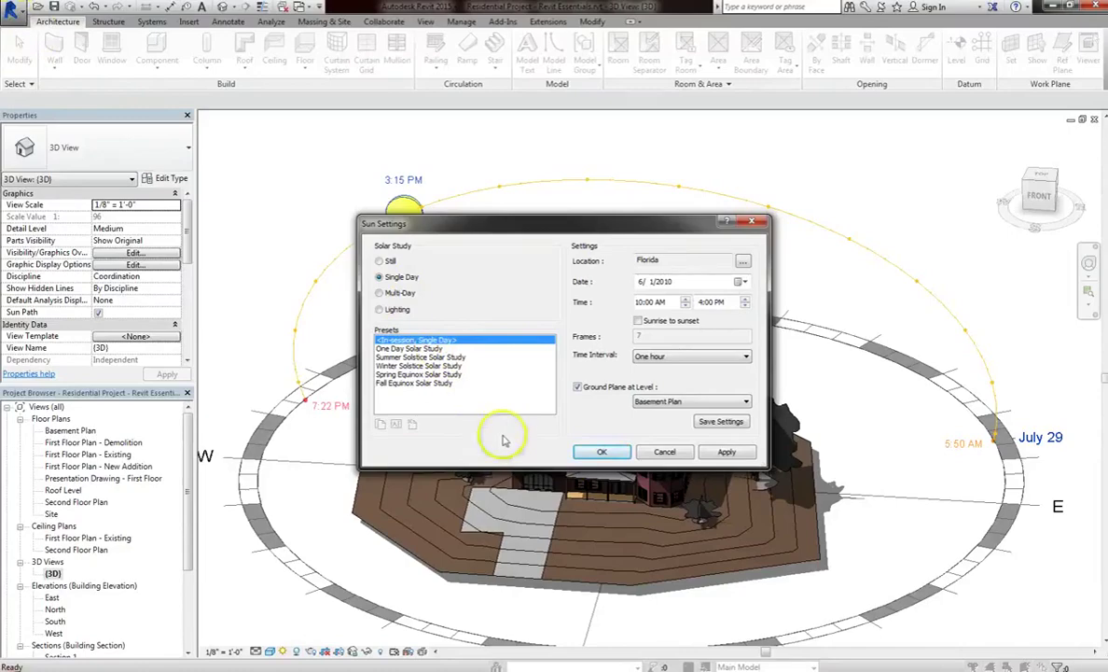
click(602, 452)
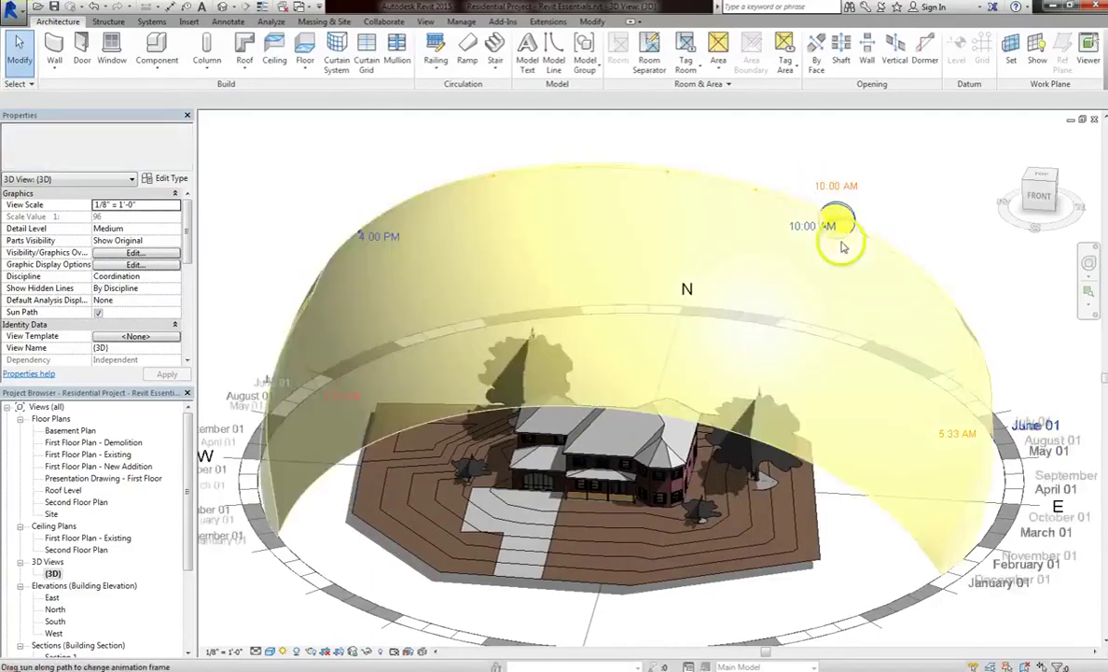
drag(819, 234, 462, 183)
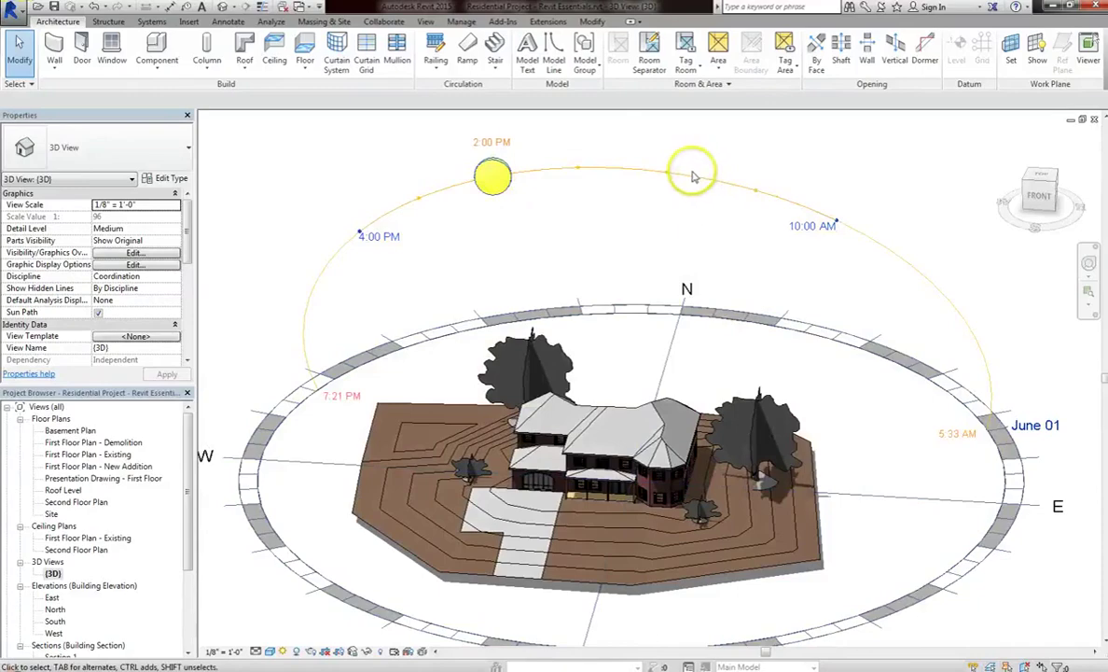
scroll(640, 554, down, 2)
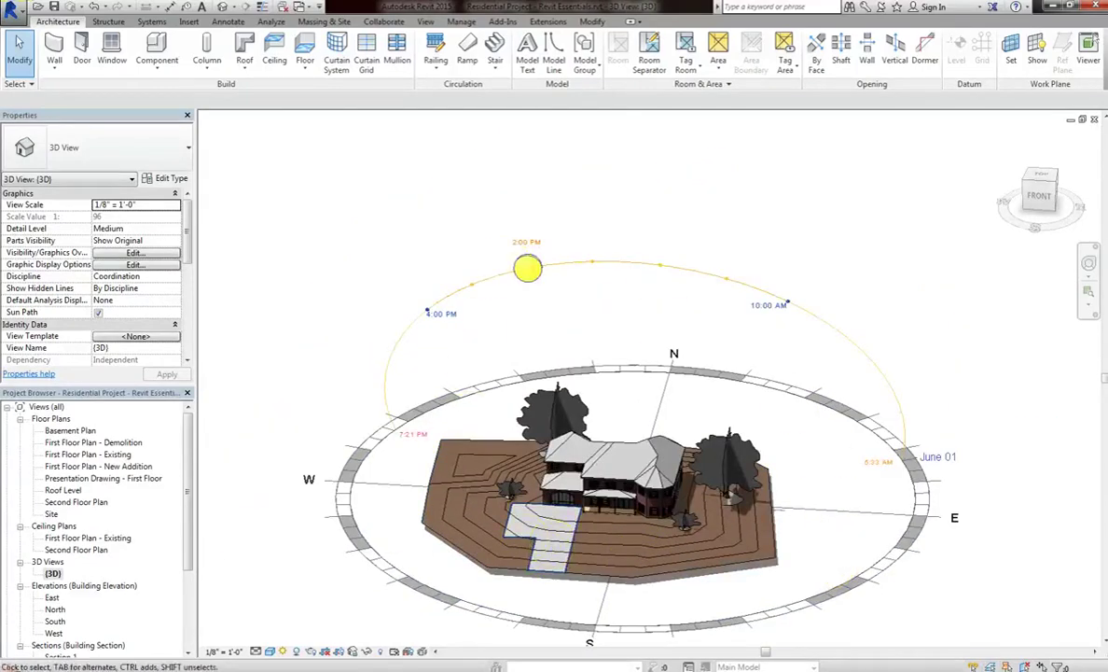
click(51, 572)
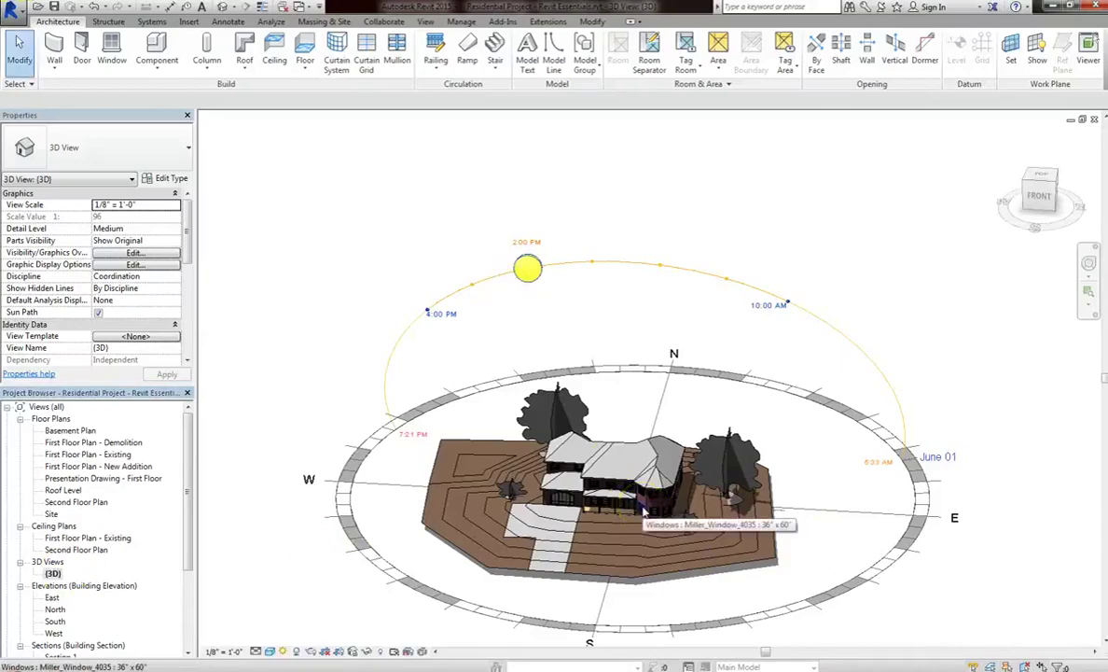
scroll(642, 508, up, 1)
scroll(641, 508, up, 1)
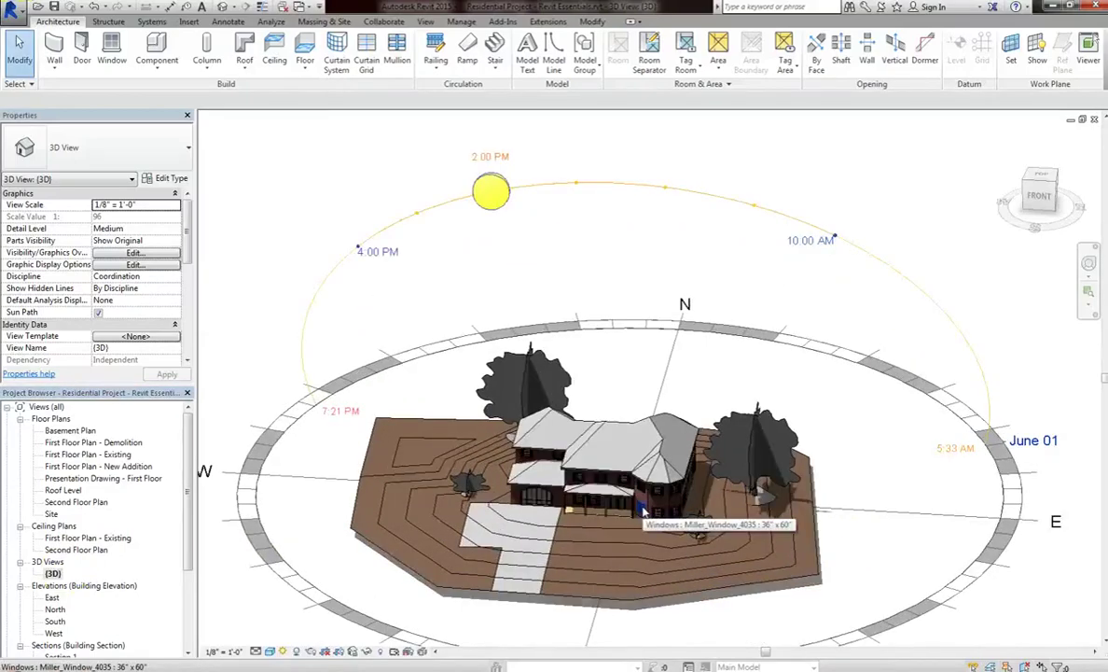